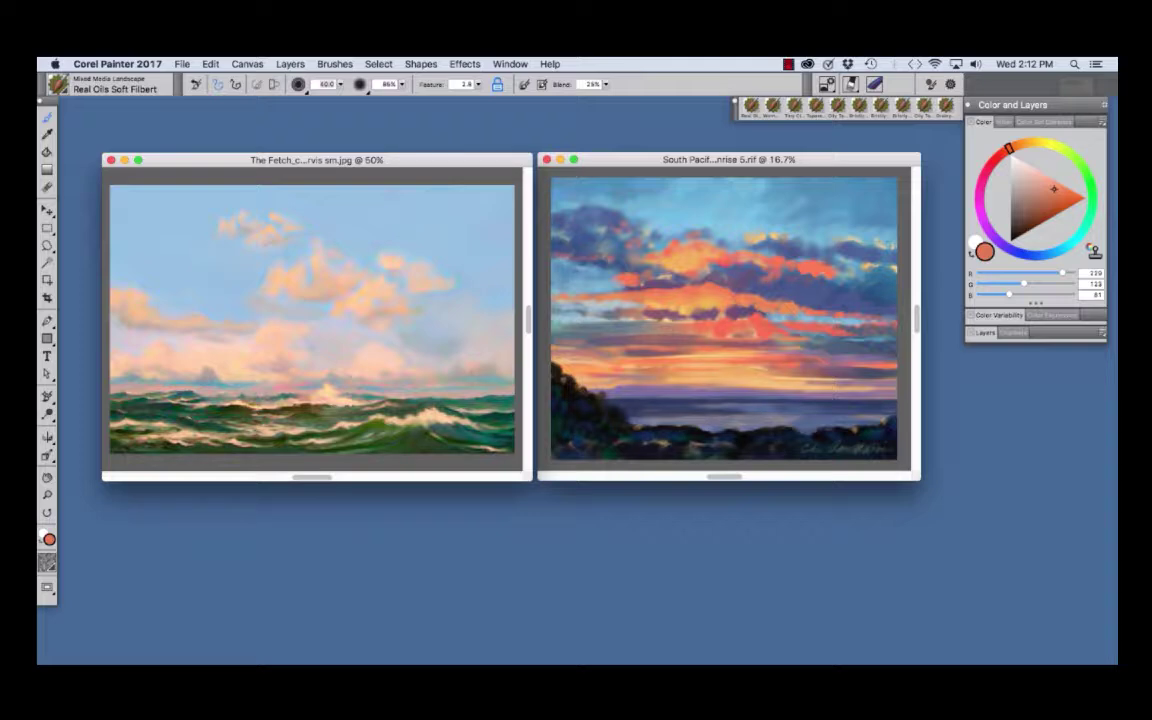
pyautogui.press('[')
pyautogui.press('[')
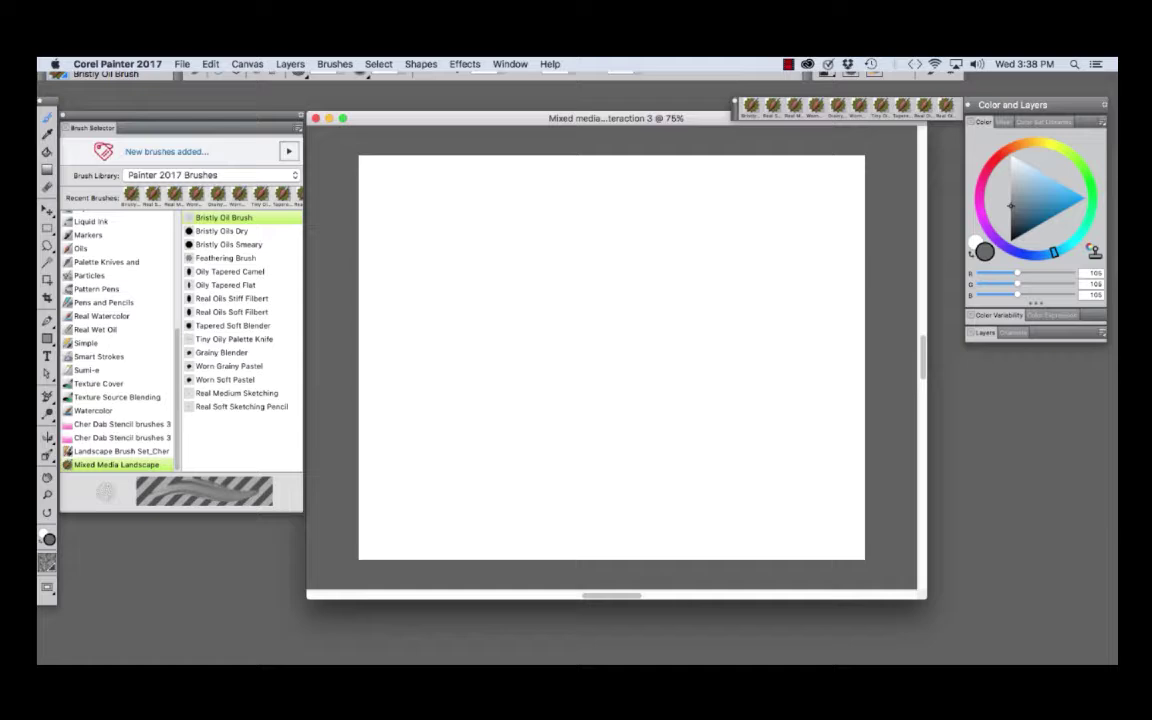
pyautogui.click(510, 64)
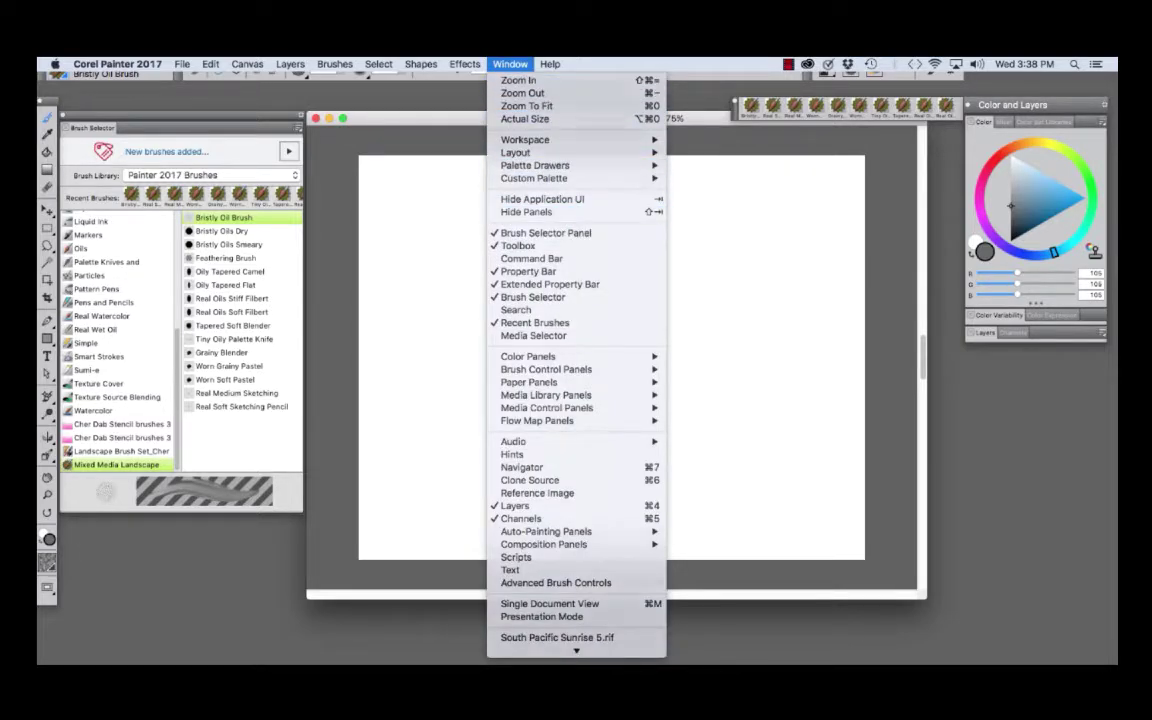
pyautogui.click(385, 132)
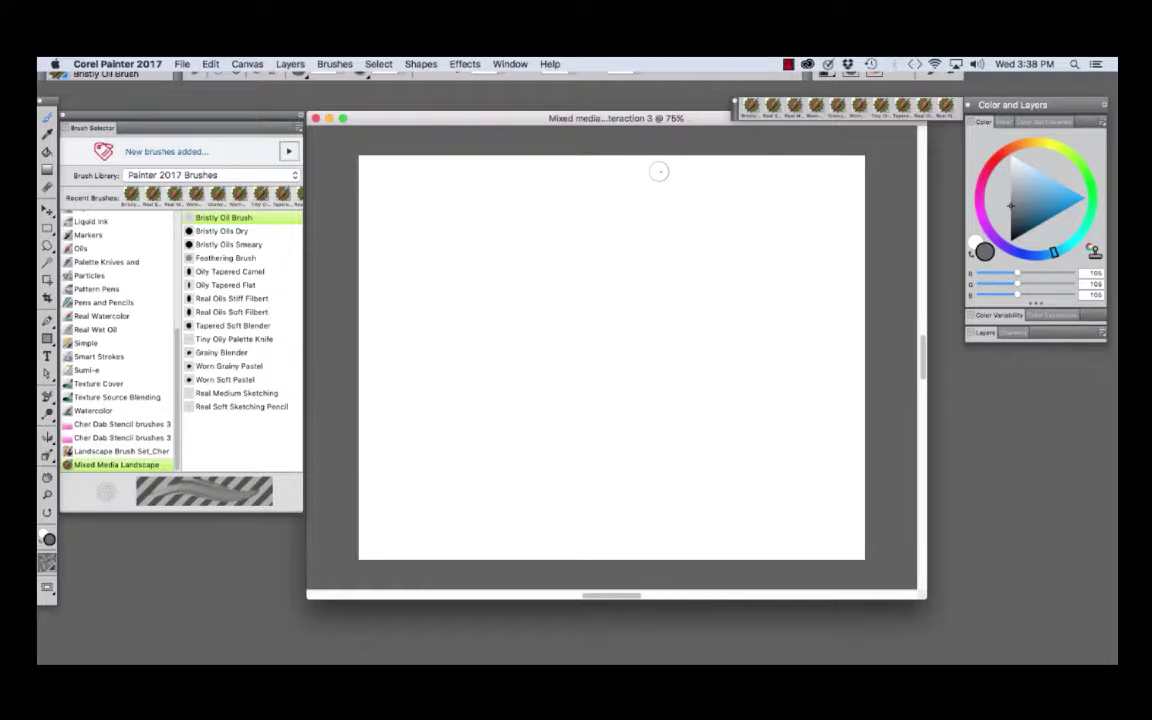
# - Paint a dark blue test swatch with the Bristly Oil Brush near the canvas's upper-left corner and overlay it with magenta strokes
pyautogui.moveTo(1040, 214); pyautogui.dragTo(1044, 221)
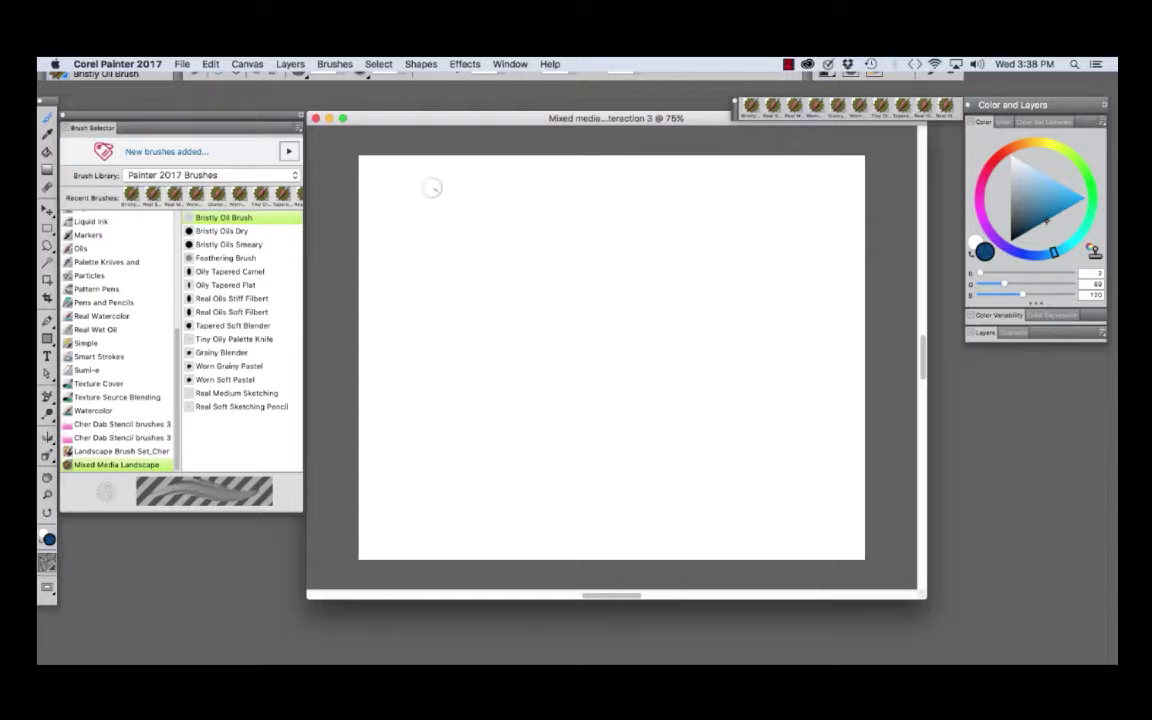
pyautogui.moveTo(925, 598); pyautogui.dragTo(941, 634)
pyautogui.moveTo(426, 206)
pyautogui.mouseDown()
pyautogui.moveTo(400, 243)
pyautogui.moveTo(444, 193)
pyautogui.moveTo(409, 250)
pyautogui.moveTo(451, 201)
pyautogui.moveTo(414, 260)
pyautogui.moveTo(468, 209)
pyautogui.moveTo(428, 277)
pyautogui.moveTo(477, 208)
pyautogui.mouseUp()
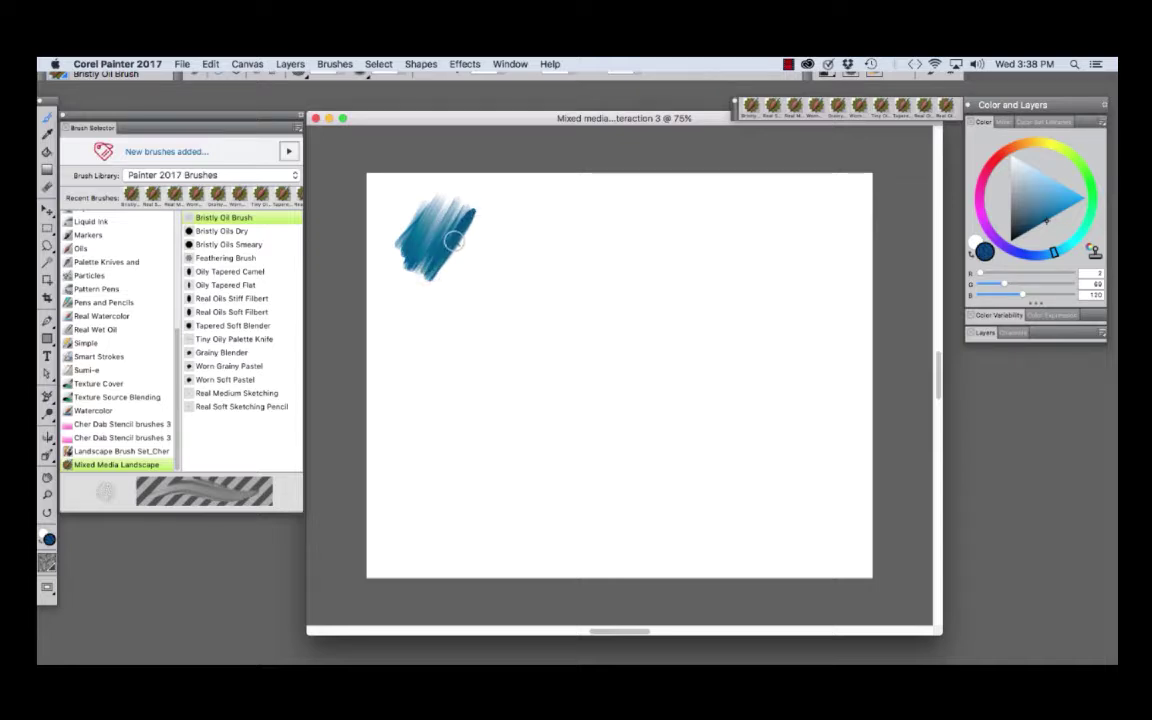
pyautogui.click(980, 194)
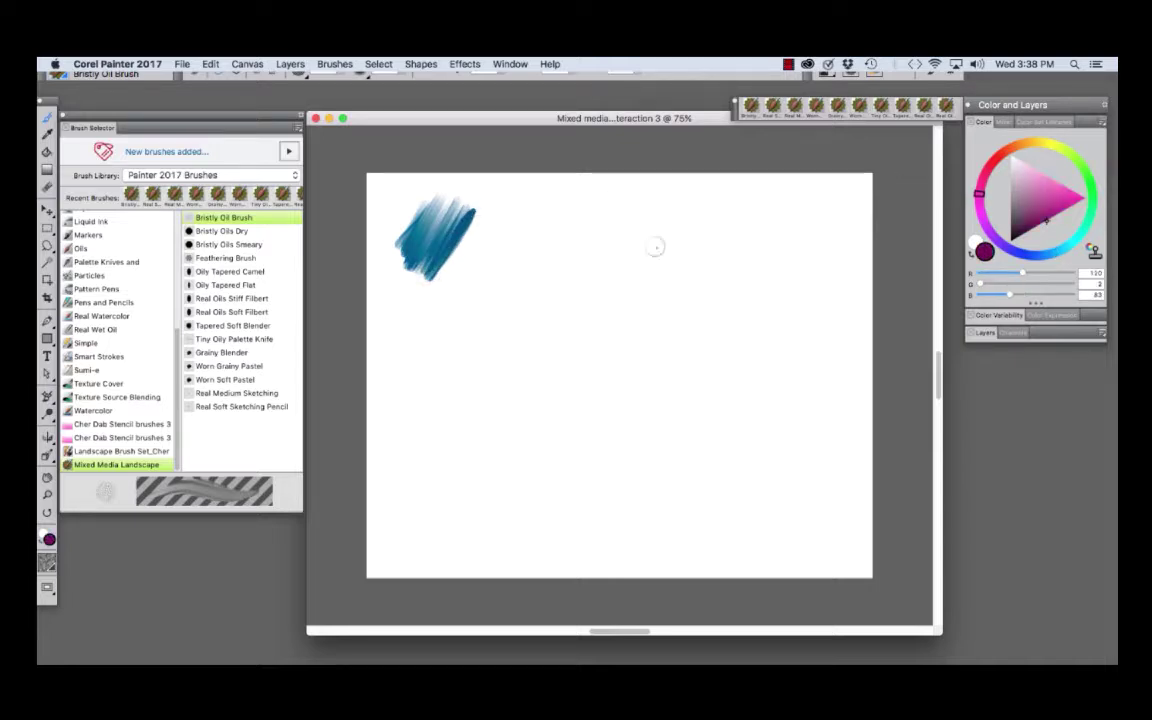
pyautogui.moveTo(447, 212)
pyautogui.mouseDown()
pyautogui.moveTo(458, 272)
pyautogui.moveTo(469, 211)
pyautogui.moveTo(474, 265)
pyautogui.mouseUp()
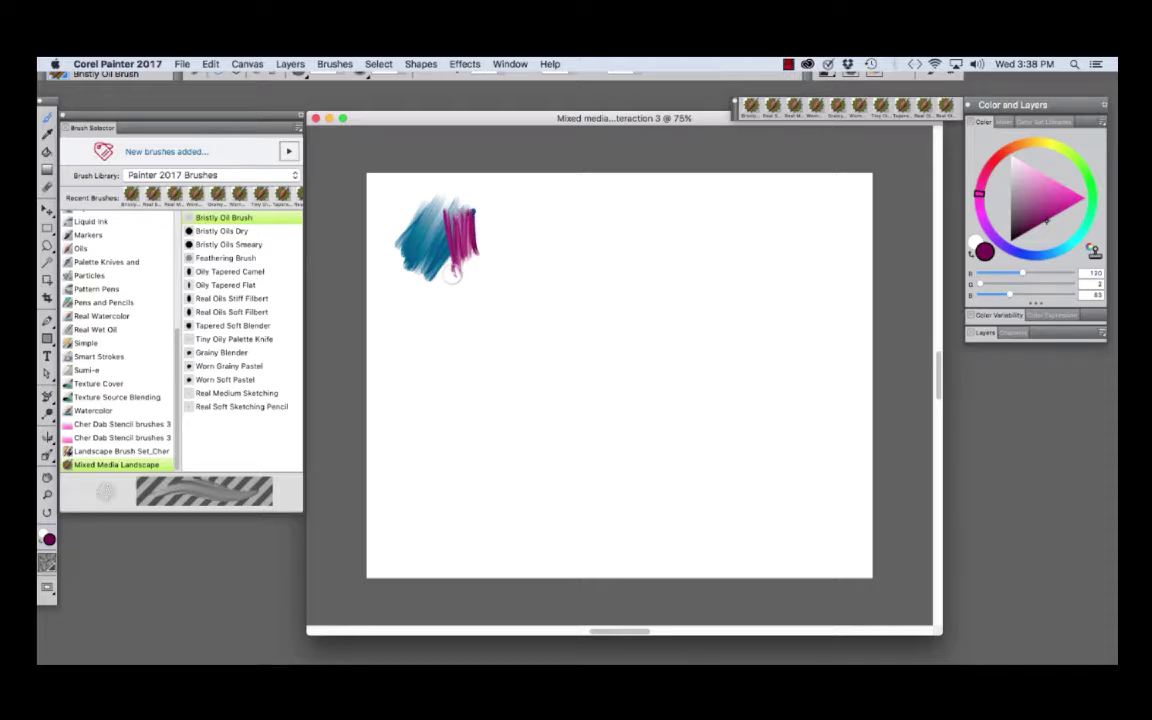
pyautogui.moveTo(438, 228)
pyautogui.mouseDown()
pyautogui.moveTo(449, 290)
pyautogui.moveTo(429, 242)
pyautogui.moveTo(419, 299)
pyautogui.mouseUp()
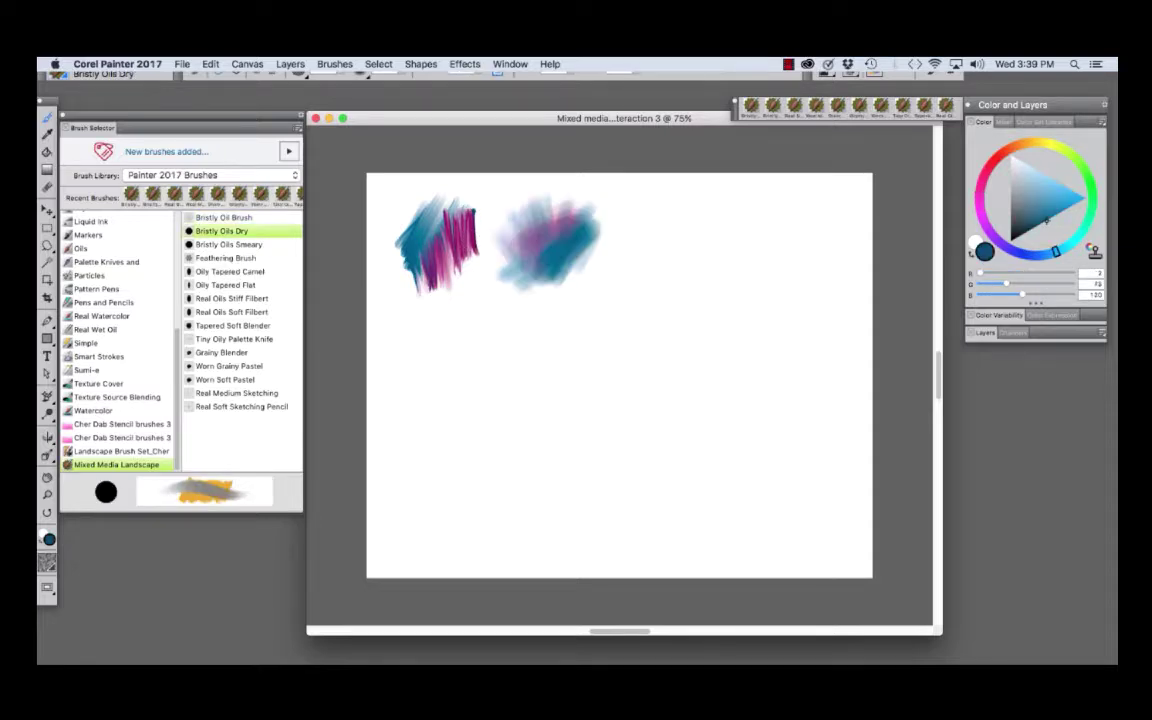
# - Paint crossing blue strokes with Bristly Oils Smeary beside the second swatch in the upper row, and smear magenta over them
pyautogui.click(228, 244)
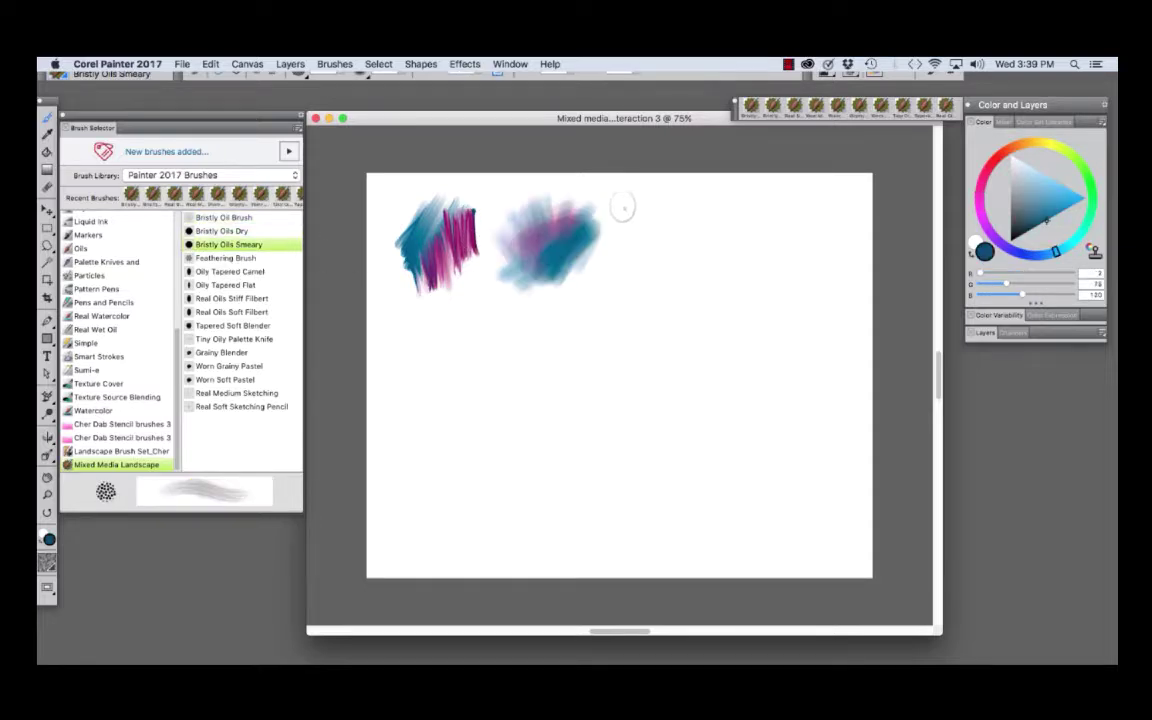
pyautogui.moveTo(633, 195); pyautogui.dragTo(750, 246)
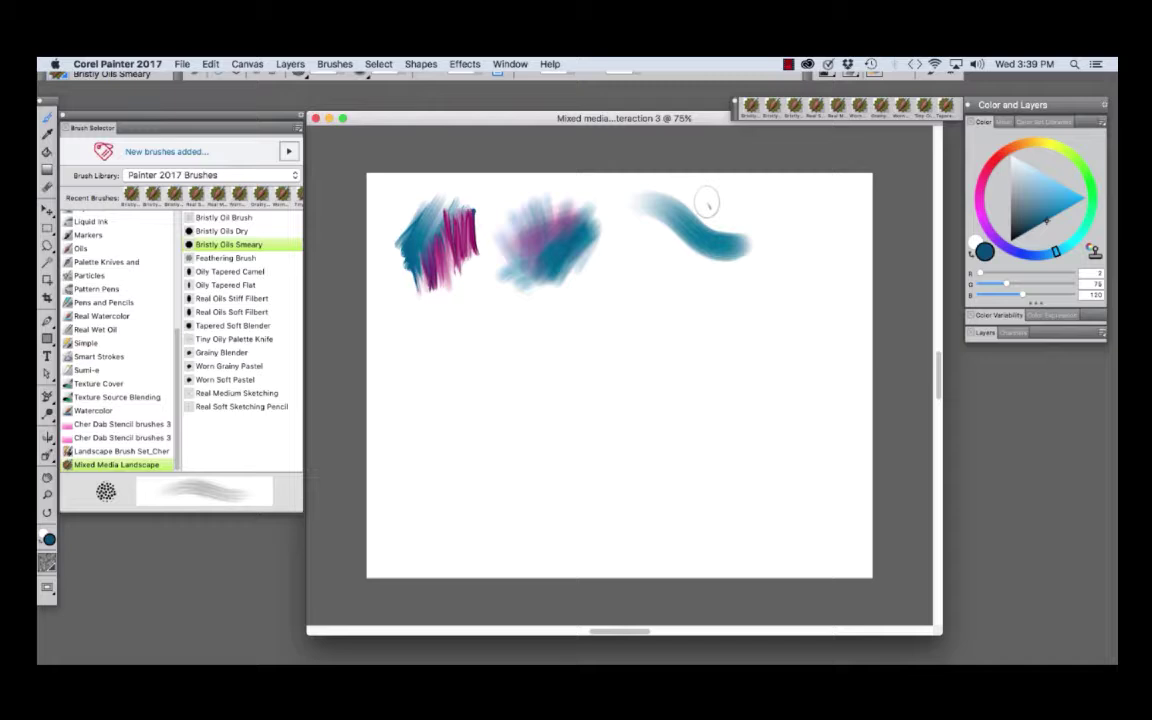
pyautogui.moveTo(707, 200); pyautogui.dragTo(632, 258)
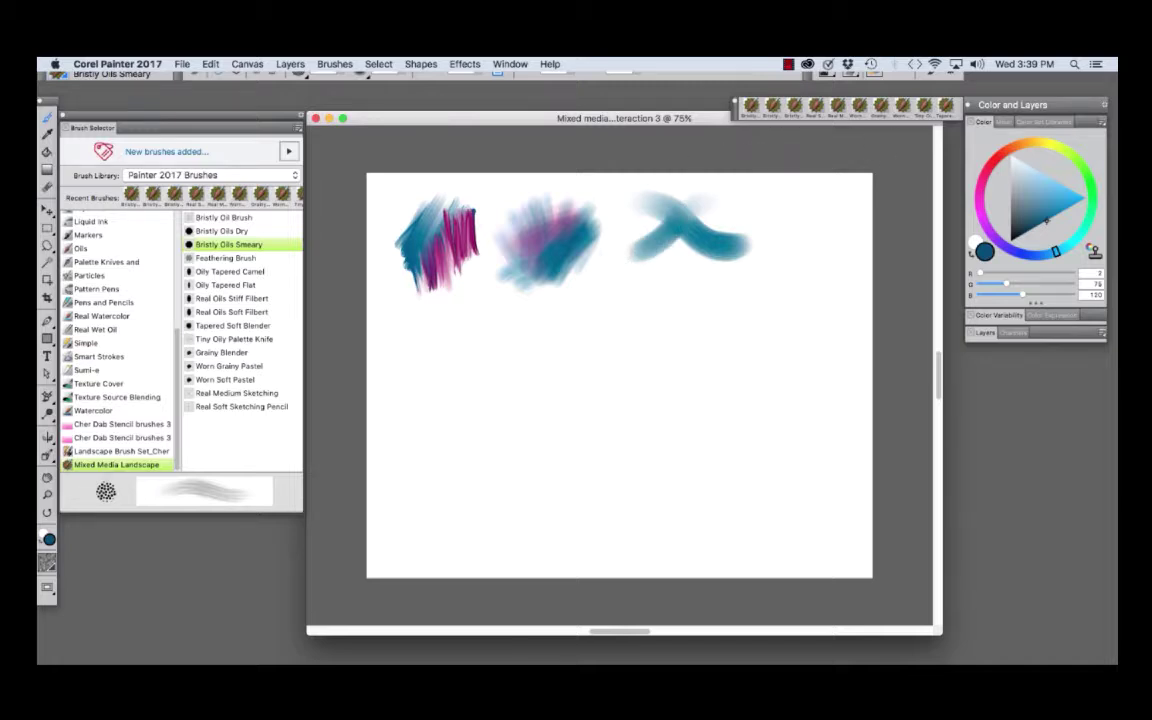
pyautogui.click(980, 206)
pyautogui.moveTo(725, 210)
pyautogui.mouseDown()
pyautogui.moveTo(681, 246)
pyautogui.moveTo(742, 204)
pyautogui.moveTo(681, 258)
pyautogui.moveTo(722, 220)
pyautogui.moveTo(698, 250)
pyautogui.moveTo(766, 212)
pyautogui.moveTo(701, 273)
pyautogui.moveTo(688, 273)
pyautogui.moveTo(696, 262)
pyautogui.moveTo(673, 272)
pyautogui.moveTo(659, 233)
pyautogui.moveTo(659, 272)
pyautogui.moveTo(635, 233)
pyautogui.moveTo(642, 286)
pyautogui.moveTo(627, 212)
pyautogui.moveTo(640, 268)
pyautogui.moveTo(653, 268)
pyautogui.moveTo(638, 228)
pyautogui.moveTo(668, 261)
pyautogui.moveTo(650, 220)
pyautogui.moveTo(638, 230)
pyautogui.moveTo(682, 243)
pyautogui.mouseUp()
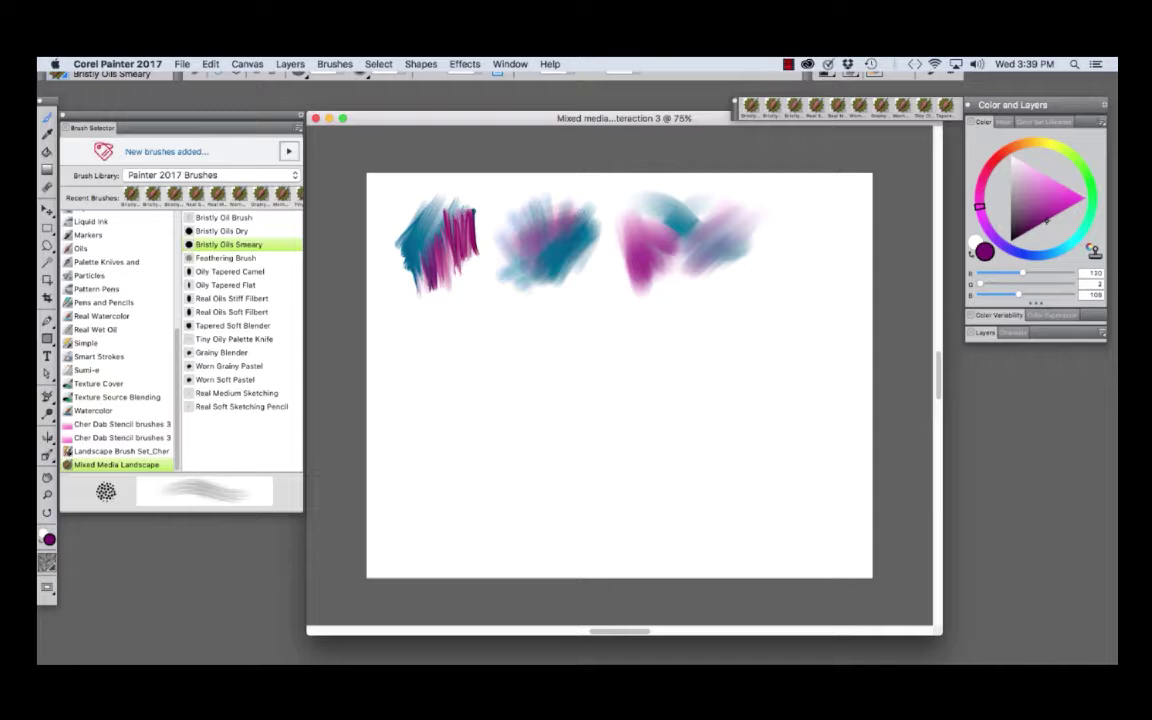
# - Paint a magenta crosshatched swatch with the Feathering Brush at the end of the upper row
pyautogui.click(225, 258)
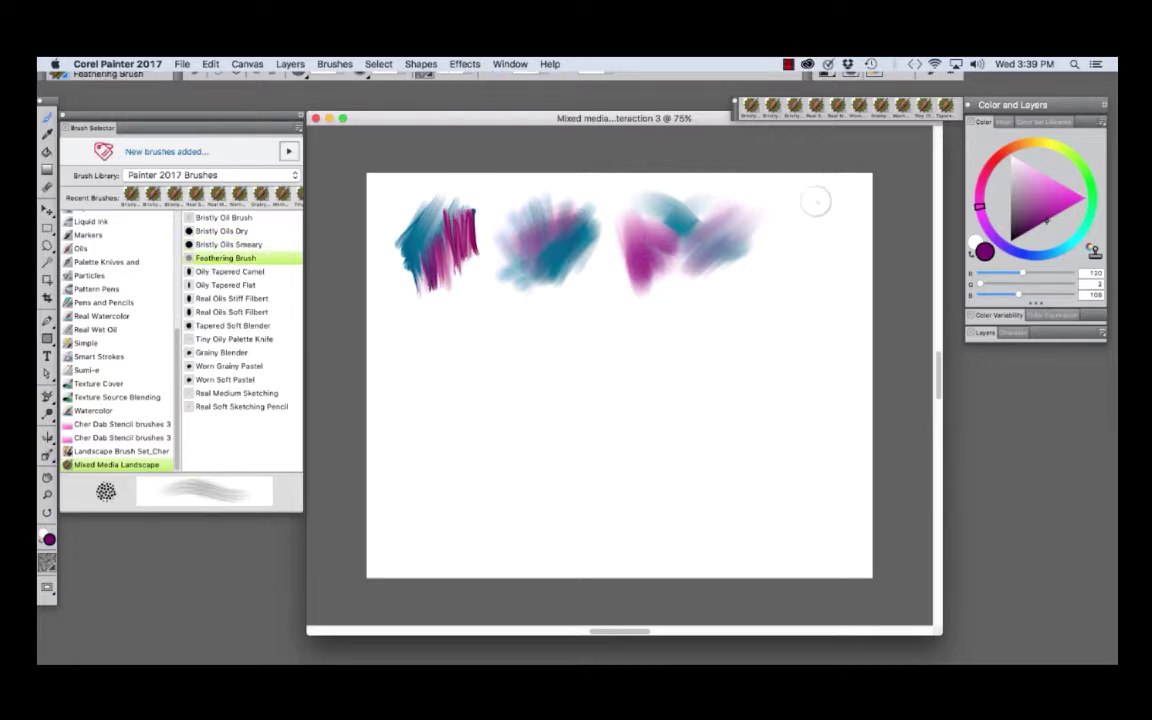
pyautogui.moveTo(784, 200)
pyautogui.mouseDown()
pyautogui.moveTo(790, 268)
pyautogui.moveTo(797, 198)
pyautogui.moveTo(802, 266)
pyautogui.moveTo(806, 195)
pyautogui.moveTo(810, 248)
pyautogui.moveTo(820, 209)
pyautogui.moveTo(824, 262)
pyautogui.mouseUp()
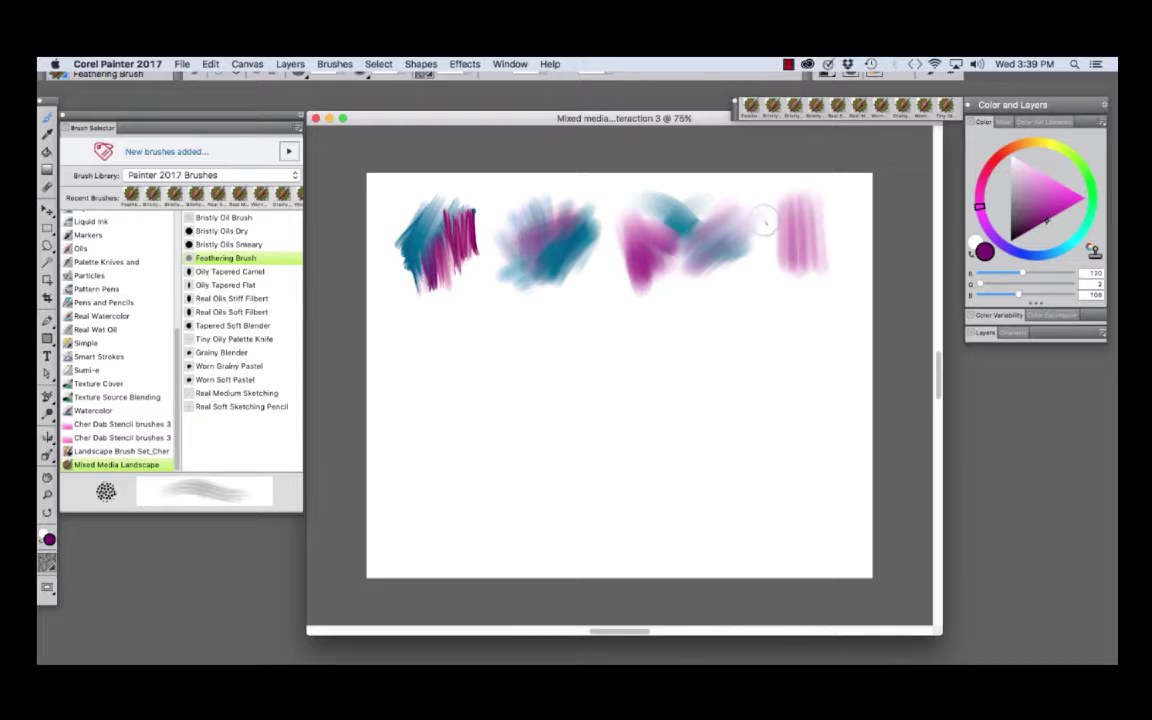
pyautogui.moveTo(762, 220)
pyautogui.mouseDown()
pyautogui.moveTo(845, 212)
pyautogui.moveTo(828, 239)
pyautogui.moveTo(850, 250)
pyautogui.moveTo(760, 265)
pyautogui.moveTo(845, 262)
pyautogui.mouseUp()
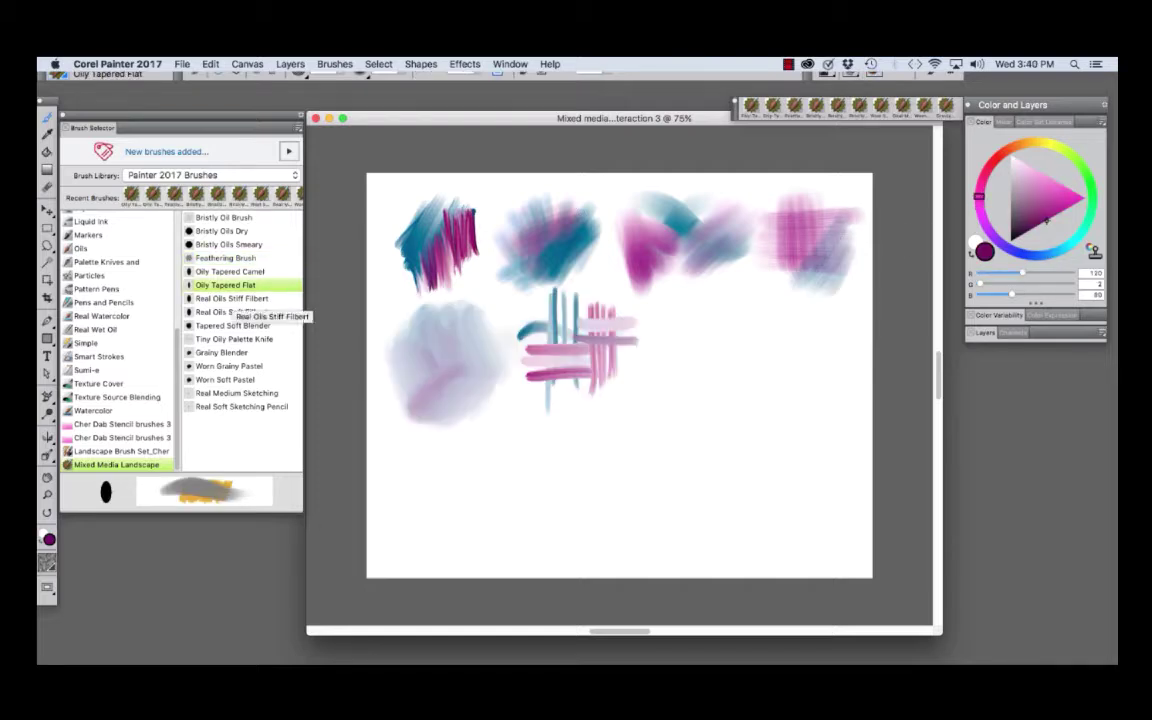
# - Paint crossing magenta curves with Real Oils Stiff Filbert in the second row, and add vertical teal-blue strokes across them
pyautogui.click(231, 298)
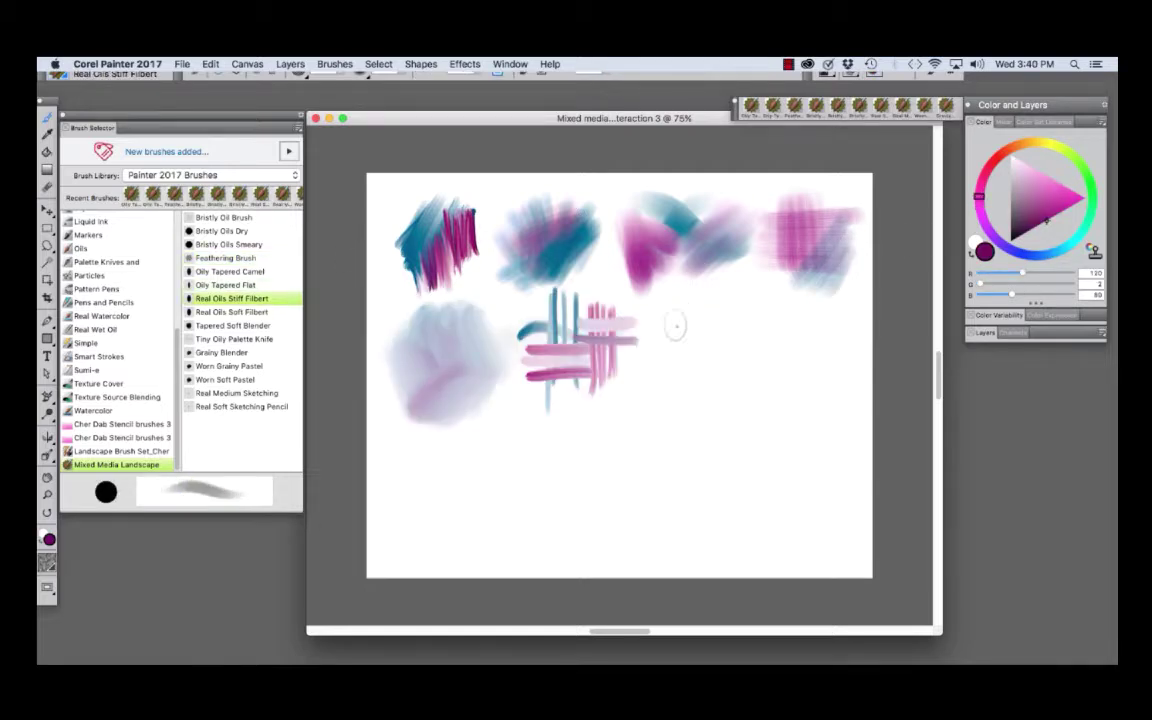
pyautogui.moveTo(662, 340)
pyautogui.mouseDown()
pyautogui.moveTo(751, 329)
pyautogui.moveTo(808, 342)
pyautogui.moveTo(666, 372)
pyautogui.mouseUp()
pyautogui.click(1059, 250)
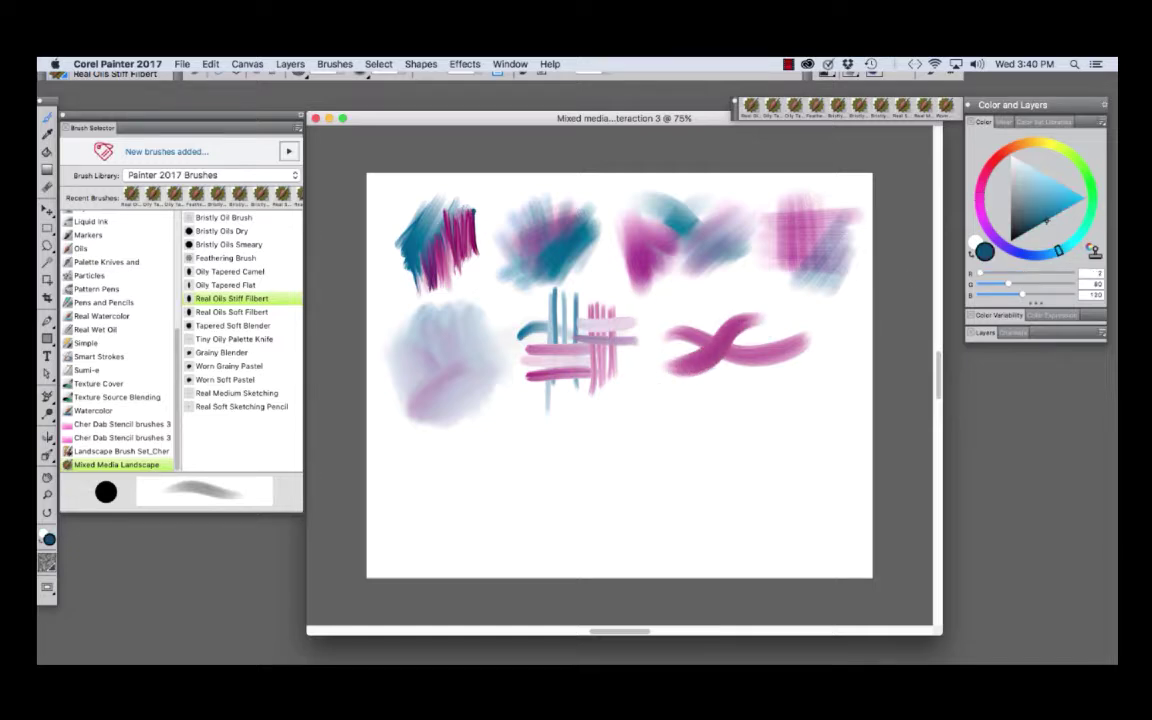
pyautogui.moveTo(704, 314)
pyautogui.mouseDown()
pyautogui.moveTo(705, 390)
pyautogui.moveTo(726, 370)
pyautogui.moveTo(726, 391)
pyautogui.mouseUp()
pyautogui.moveTo(735, 338)
pyautogui.mouseDown()
pyautogui.moveTo(735, 392)
pyautogui.moveTo(764, 386)
pyautogui.mouseUp()
pyautogui.moveTo(776, 340)
pyautogui.mouseDown()
pyautogui.moveTo(778, 378)
pyautogui.moveTo(753, 383)
pyautogui.mouseUp()
pyautogui.moveTo(743, 332); pyautogui.dragTo(746, 402)
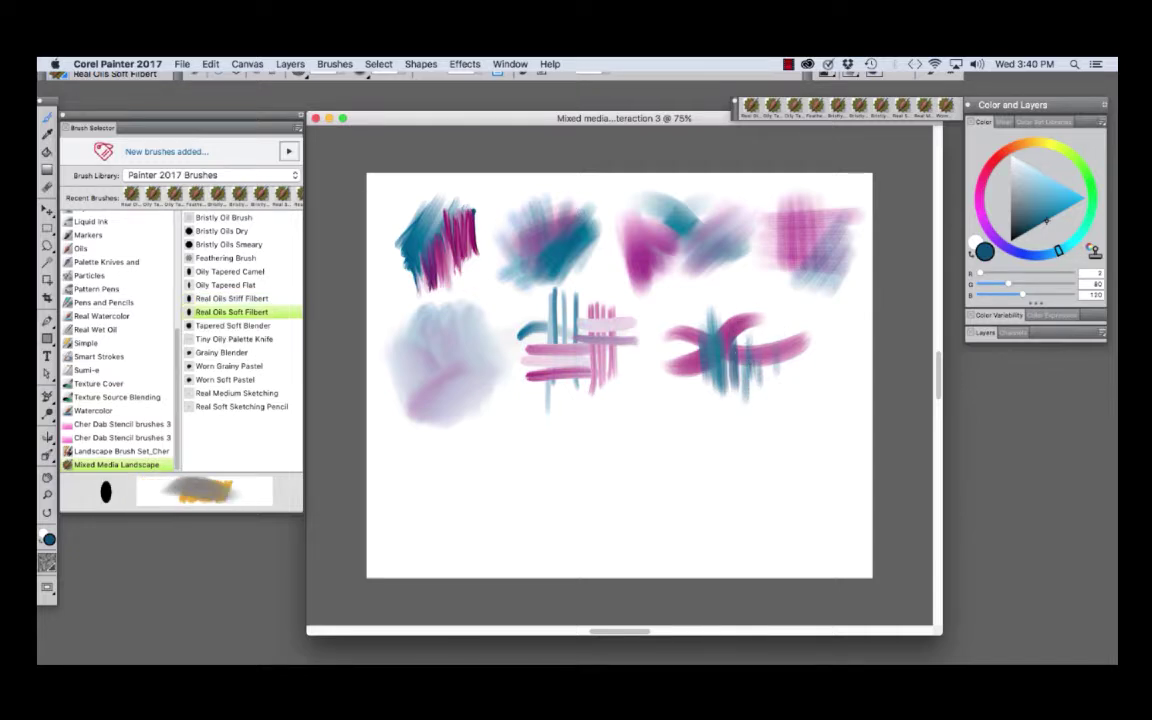
# - Paint a Real Oils Soft Filbert swatch in the third row with crossing purple strokes, overlapping dark blue strokes and a light blue stroke
pyautogui.click(231, 312)
pyautogui.click(981, 216)
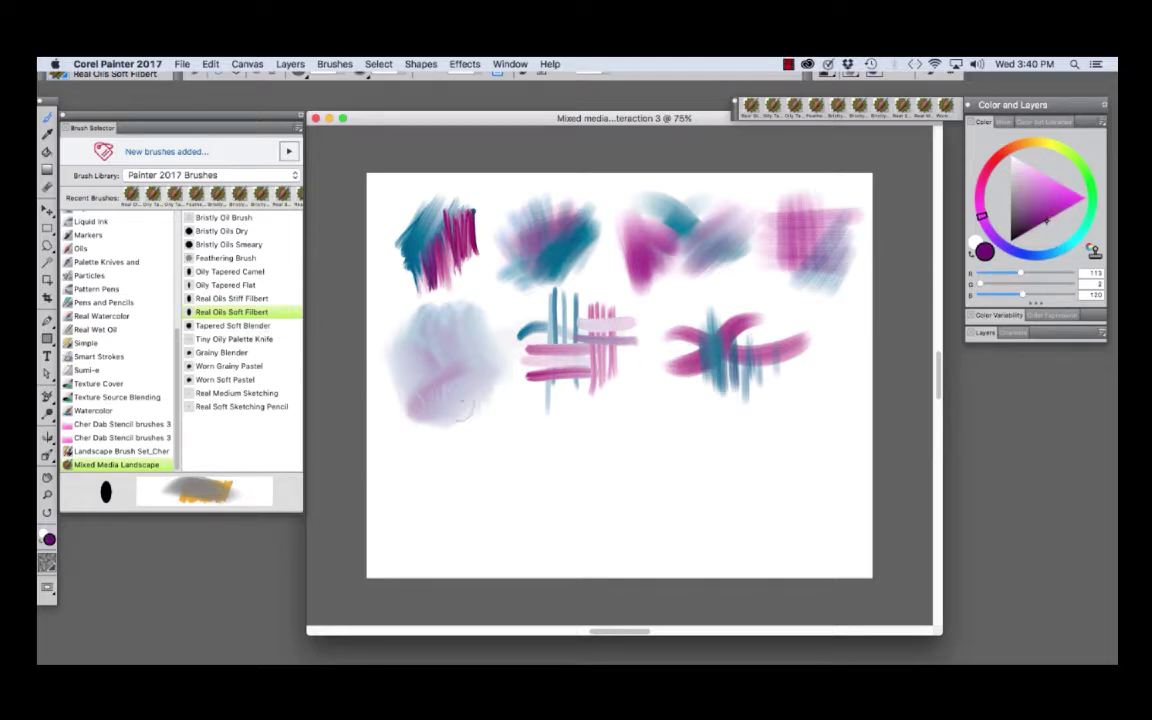
pyautogui.moveTo(411, 448)
pyautogui.mouseDown()
pyautogui.moveTo(521, 448)
pyautogui.moveTo(432, 500)
pyautogui.mouseUp()
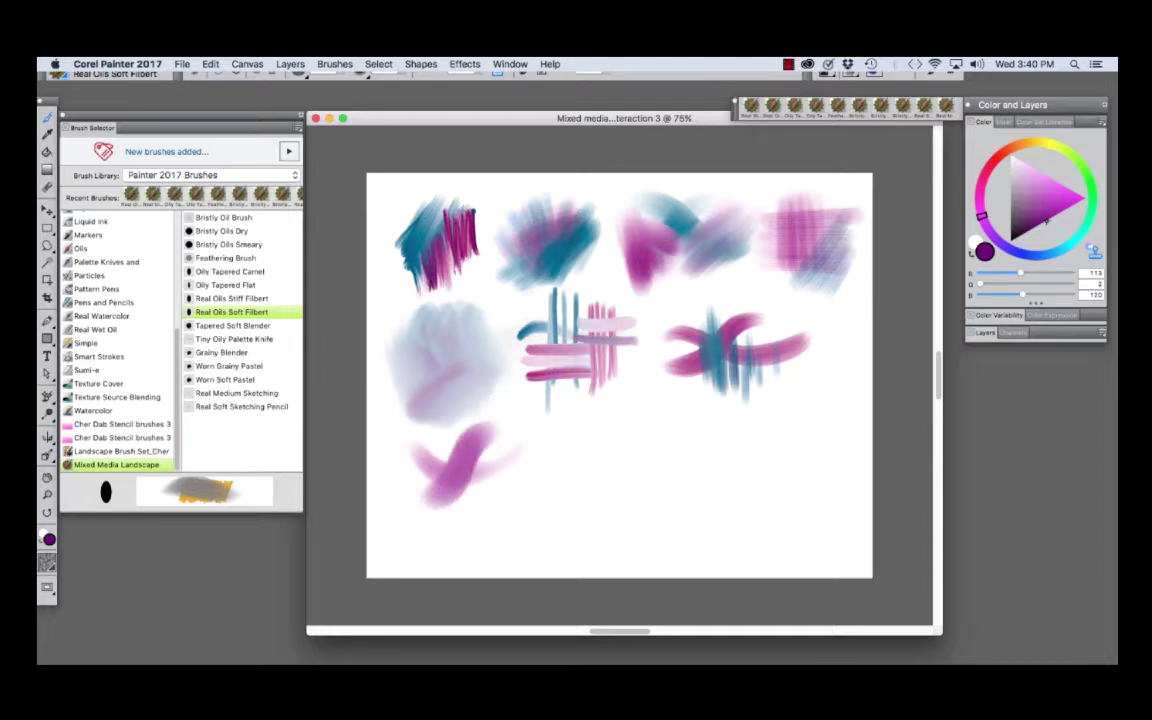
pyautogui.moveTo(1063, 248); pyautogui.dragTo(1044, 254)
pyautogui.moveTo(476, 440); pyautogui.dragTo(580, 458)
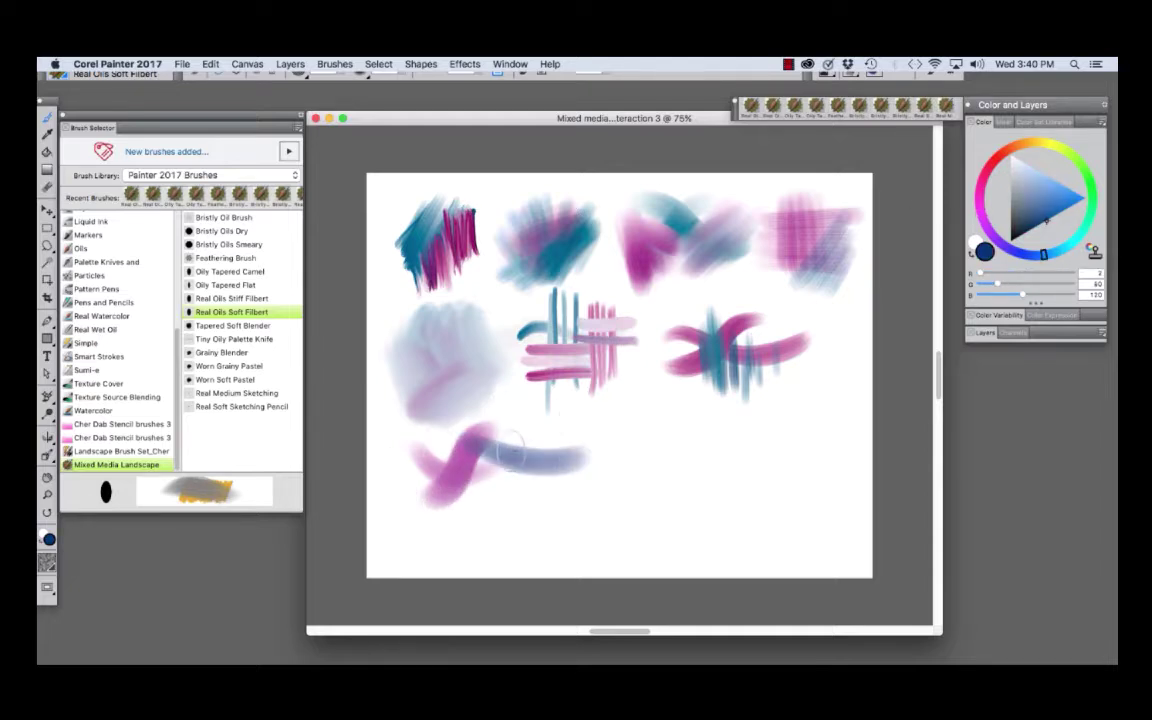
pyautogui.moveTo(514, 436)
pyautogui.mouseDown()
pyautogui.moveTo(514, 487)
pyautogui.moveTo(515, 448)
pyautogui.moveTo(502, 483)
pyautogui.moveTo(485, 415)
pyautogui.moveTo(490, 502)
pyautogui.mouseUp()
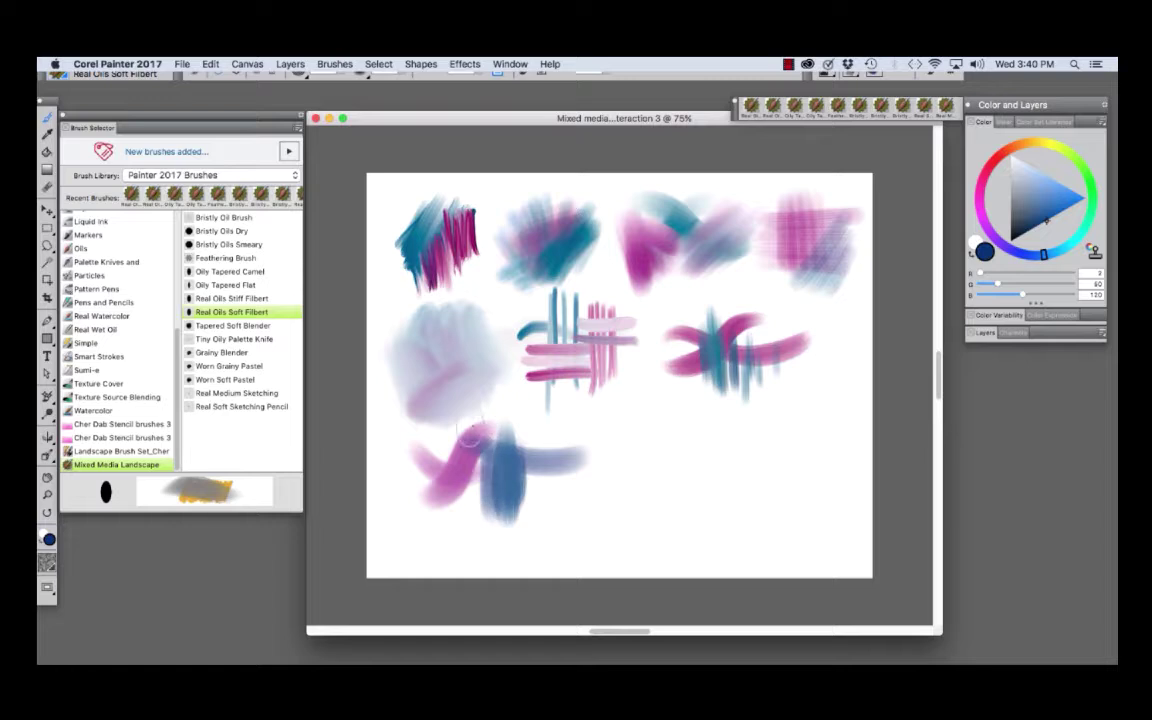
pyautogui.moveTo(470, 436); pyautogui.dragTo(478, 525)
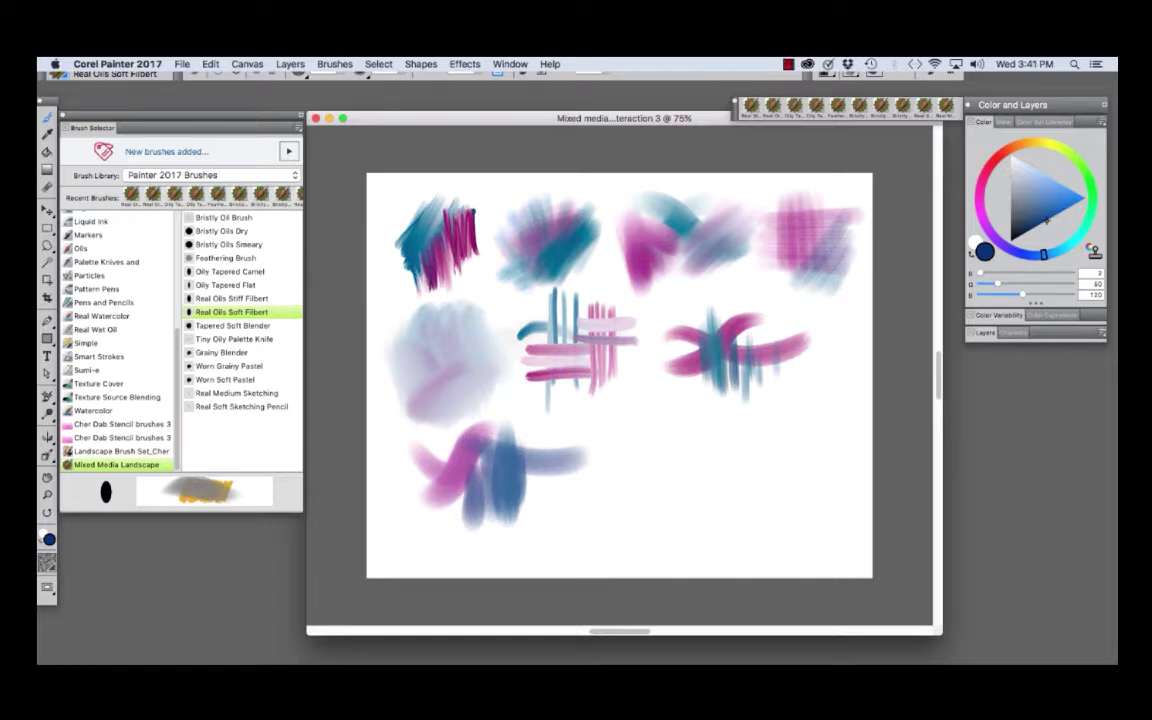
pyautogui.click(1062, 184)
pyautogui.moveTo(510, 460); pyautogui.dragTo(564, 448)
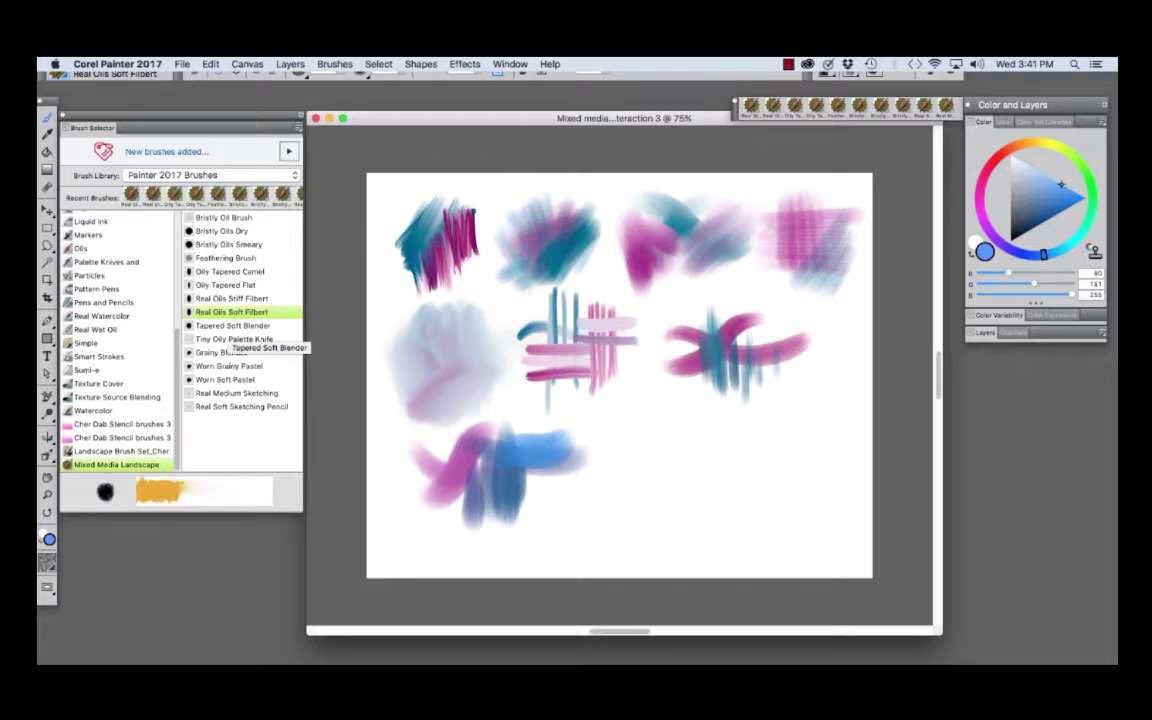
# - Blend the end of the magenta filbert curves with Tapered Soft Blender, and pull out the light blue stroke with Tiny Oily Palette Knife
pyautogui.click(230, 326)
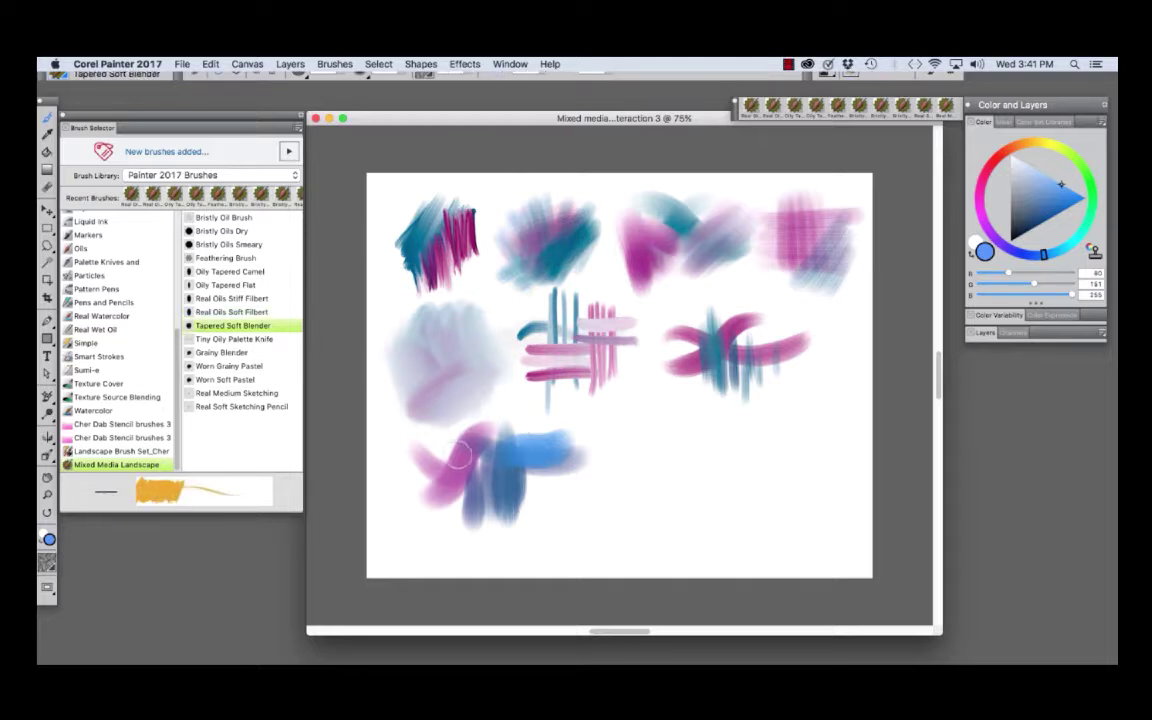
pyautogui.moveTo(692, 357)
pyautogui.mouseDown()
pyautogui.moveTo(664, 408)
pyautogui.moveTo(667, 363)
pyautogui.moveTo(647, 393)
pyautogui.moveTo(693, 381)
pyautogui.moveTo(685, 360)
pyautogui.moveTo(678, 418)
pyautogui.moveTo(694, 355)
pyautogui.moveTo(685, 420)
pyautogui.moveTo(695, 358)
pyautogui.moveTo(695, 414)
pyautogui.moveTo(700, 368)
pyautogui.moveTo(714, 415)
pyautogui.mouseUp()
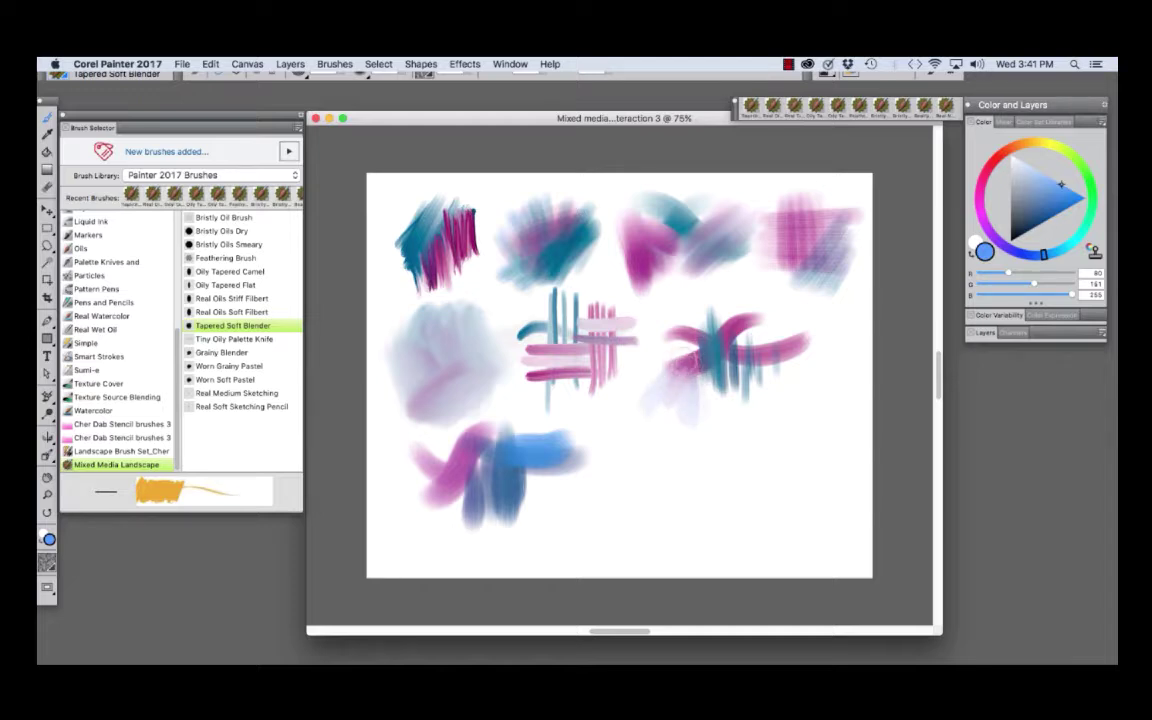
pyautogui.moveTo(695, 350)
pyautogui.mouseDown()
pyautogui.moveTo(675, 385)
pyautogui.moveTo(642, 366)
pyautogui.mouseUp()
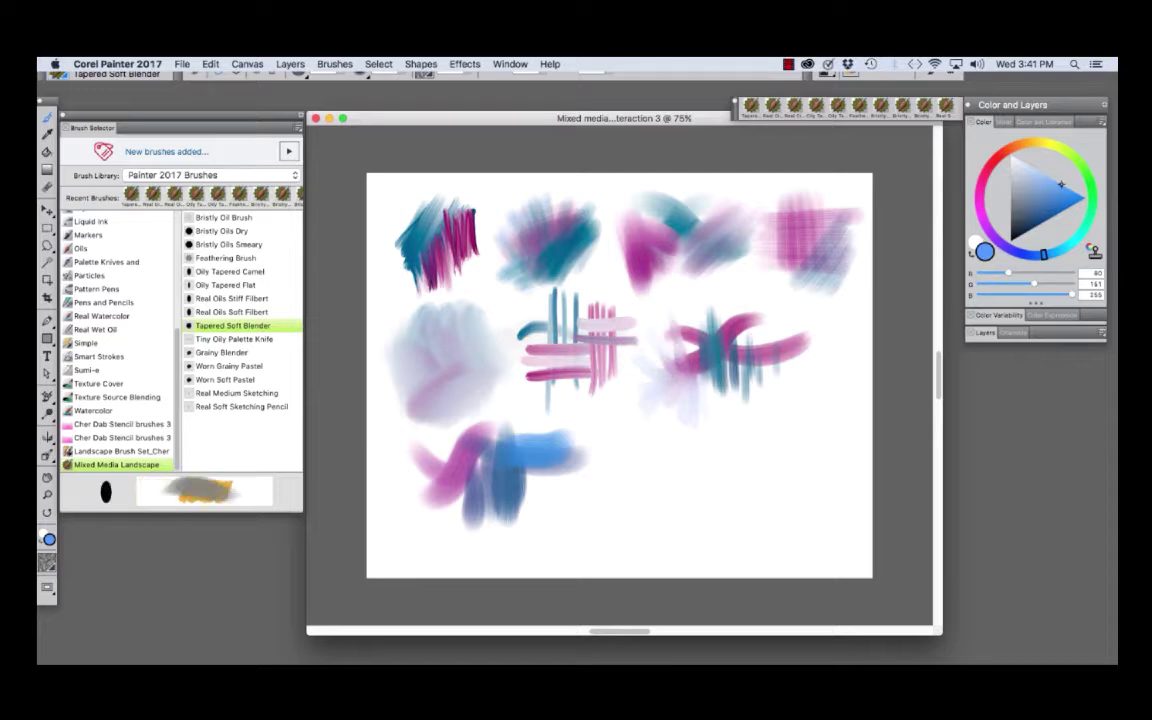
pyautogui.click(234, 339)
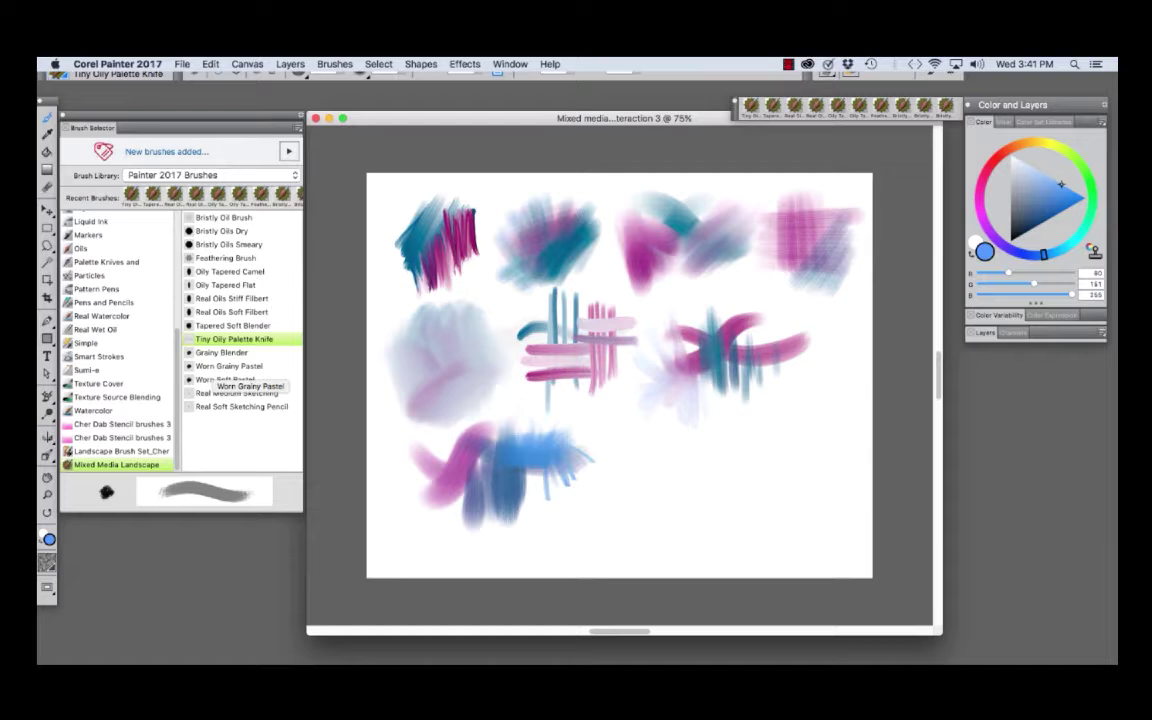
# - Paint a darker blue textured swatch with Worn Grainy Pastel in the third row, extending it with lighter grainy strokes
pyautogui.click(226, 366)
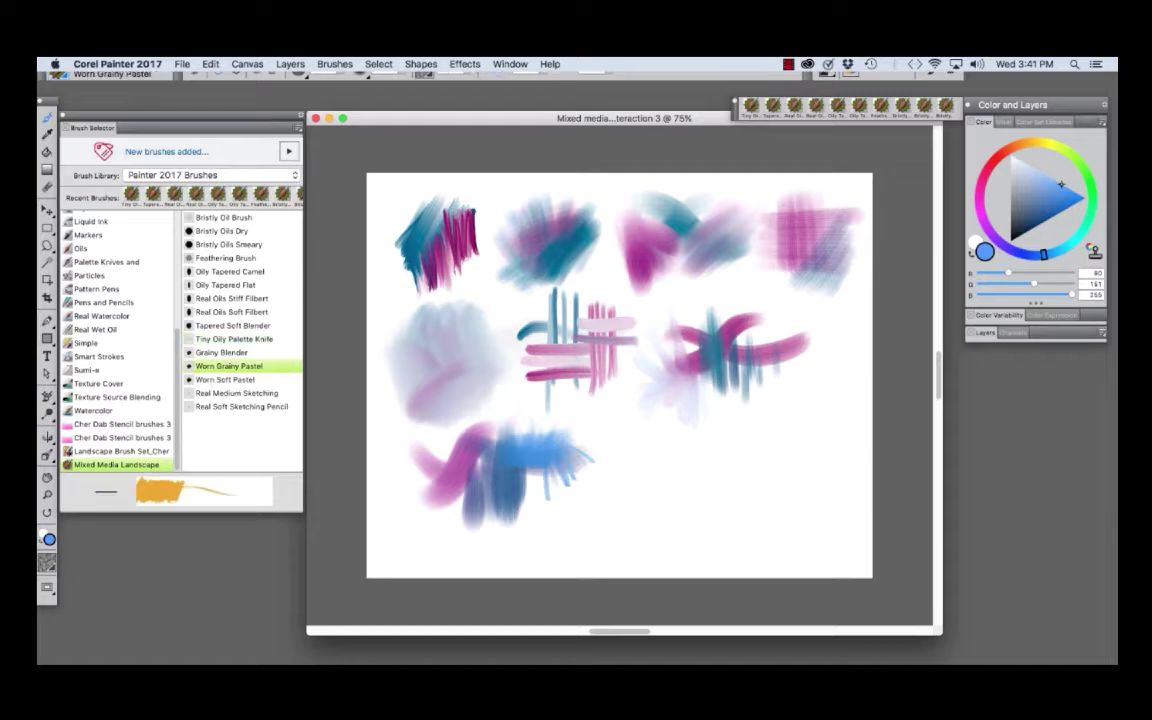
pyautogui.click(1047, 215)
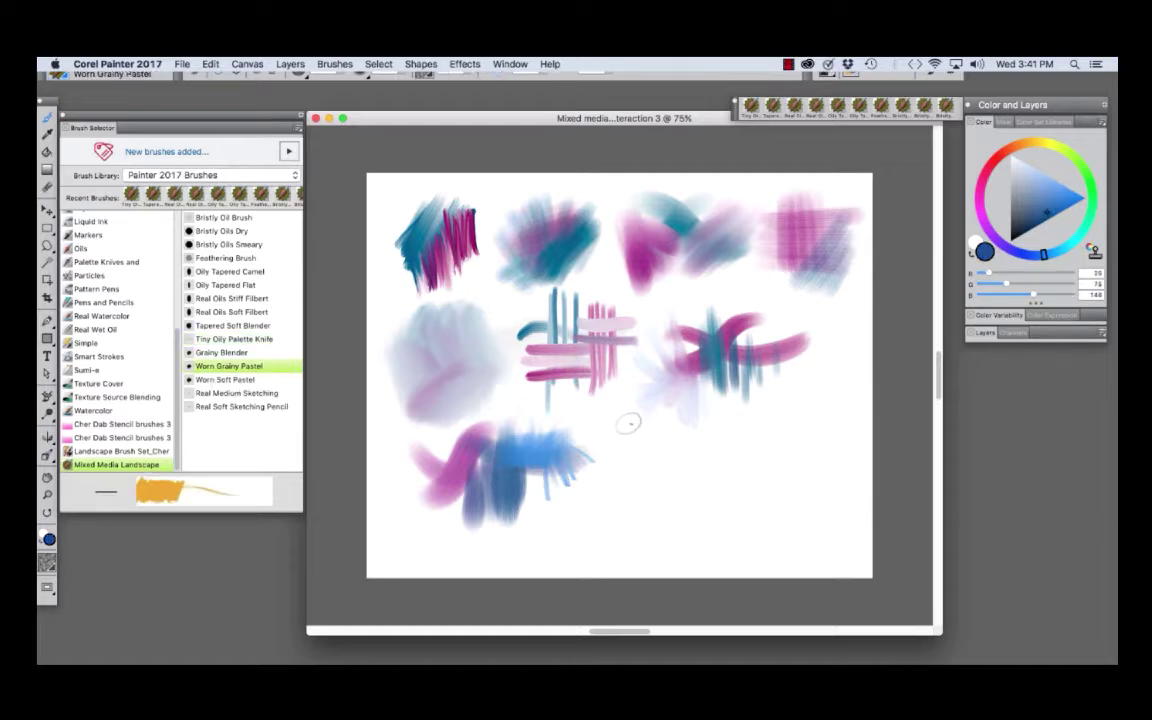
pyautogui.moveTo(617, 428)
pyautogui.mouseDown()
pyautogui.moveTo(622, 476)
pyautogui.moveTo(641, 452)
pyautogui.moveTo(681, 440)
pyautogui.moveTo(677, 470)
pyautogui.mouseUp()
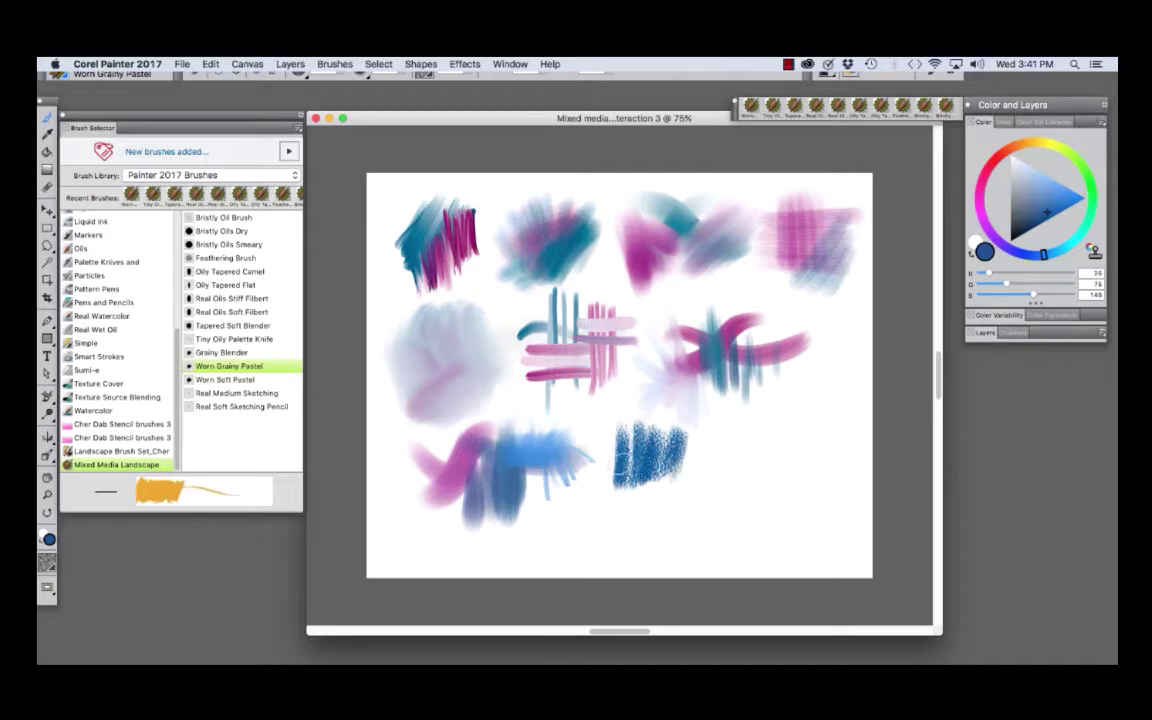
pyautogui.moveTo(603, 442)
pyautogui.mouseDown()
pyautogui.moveTo(596, 495)
pyautogui.moveTo(631, 498)
pyautogui.mouseUp()
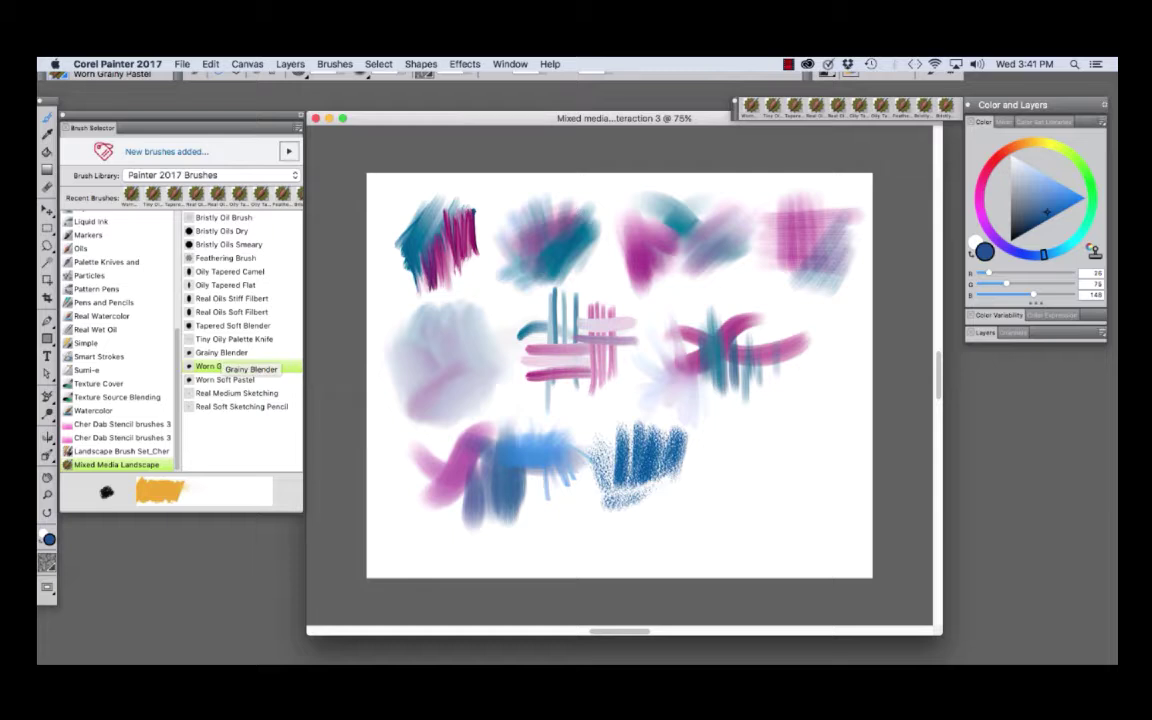
# - Blend the lower part of the blue pastel swatch with the Grainy Blender
pyautogui.click(222, 352)
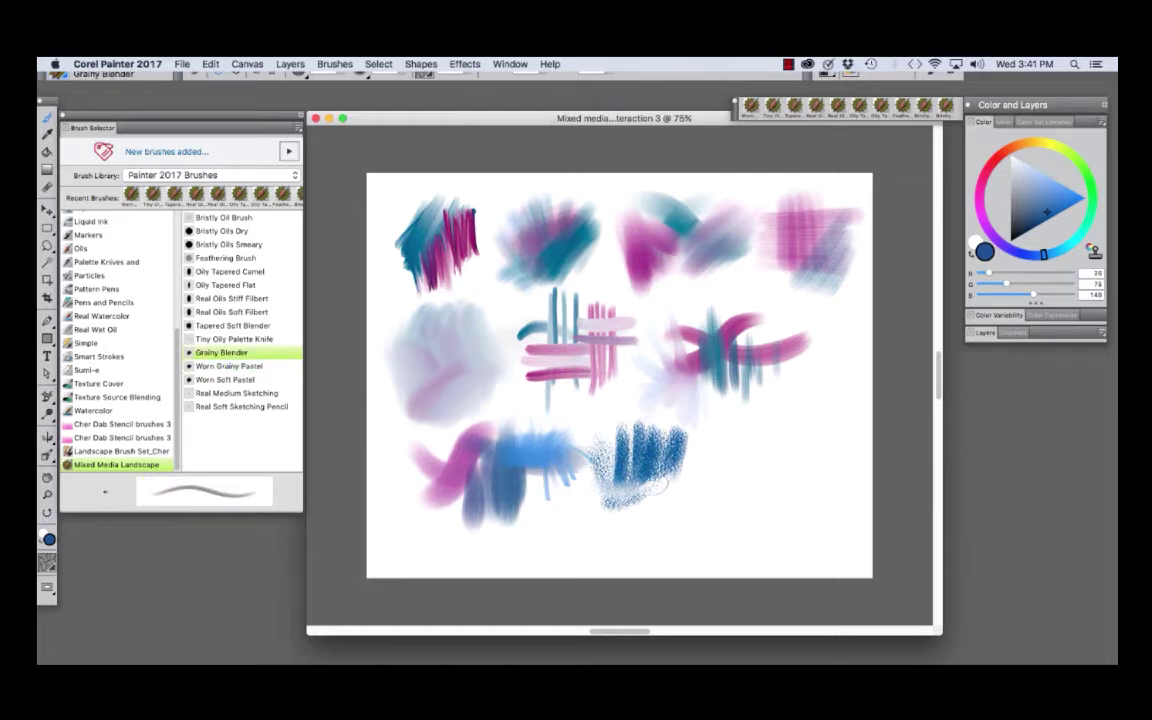
pyautogui.click(225, 380)
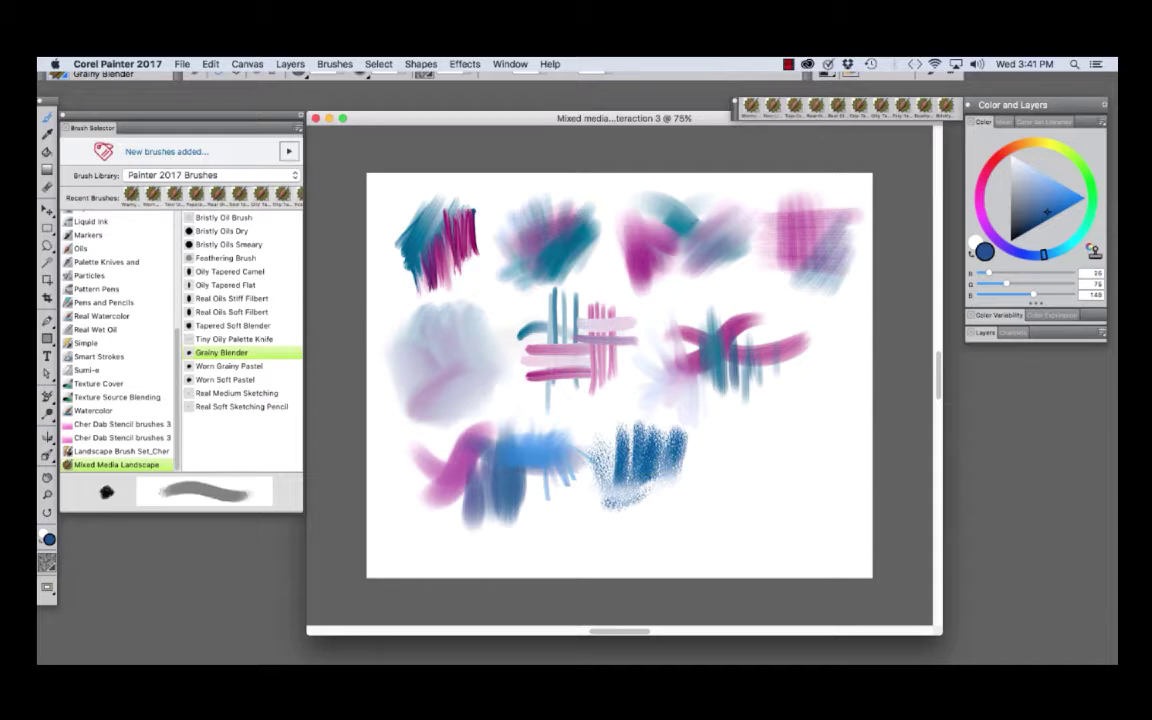
# - Add magenta Worn Grainy Pastel strokes to the lower part of the blue pastel swatch and soften them with the Grainy Blender
pyautogui.click(229, 366)
pyautogui.click(980, 200)
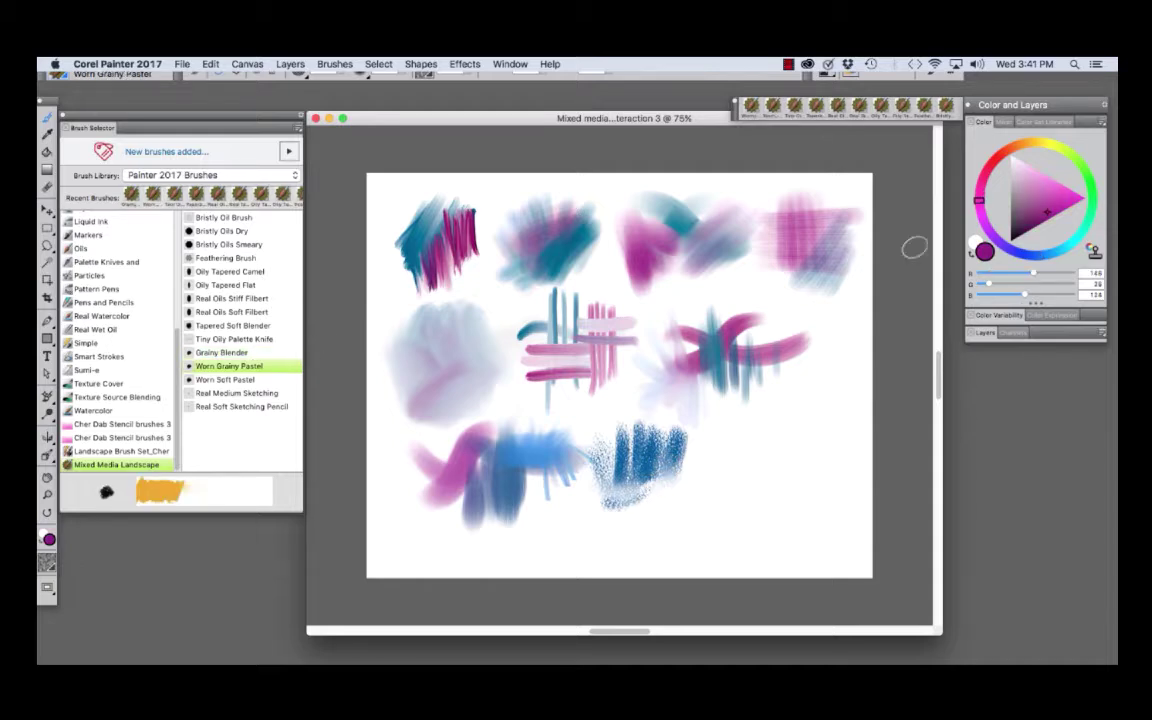
pyautogui.moveTo(654, 468)
pyautogui.mouseDown()
pyautogui.moveTo(640, 484)
pyautogui.moveTo(654, 496)
pyautogui.mouseUp()
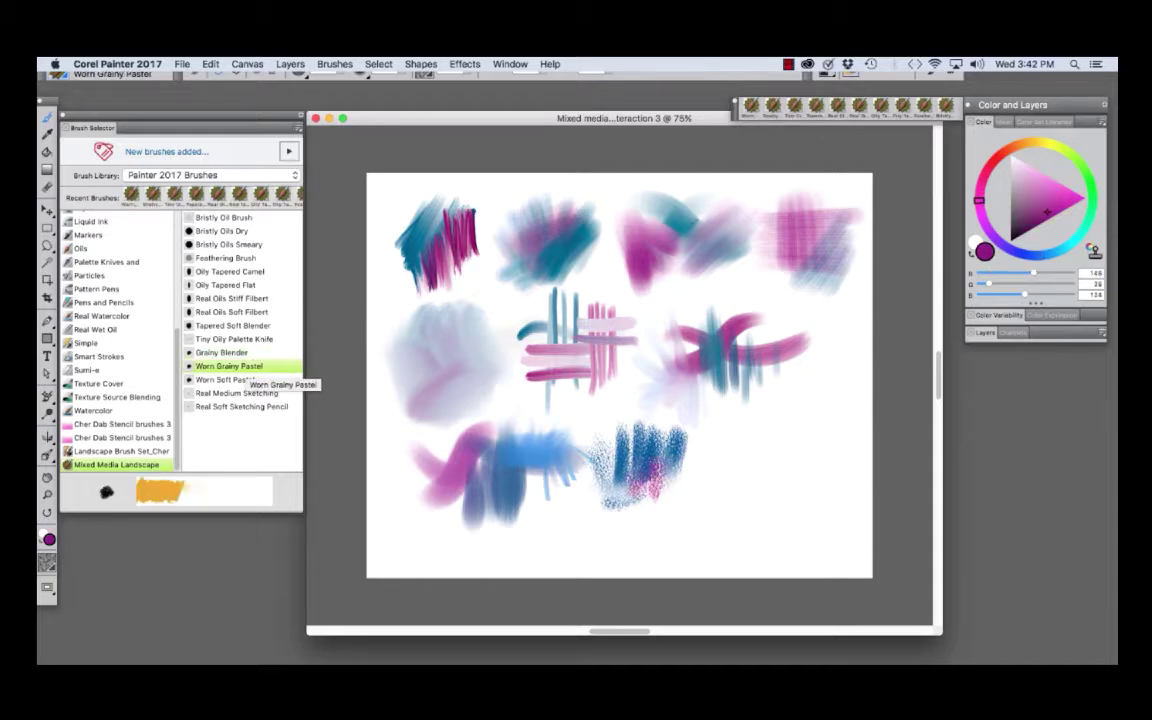
pyautogui.click(221, 352)
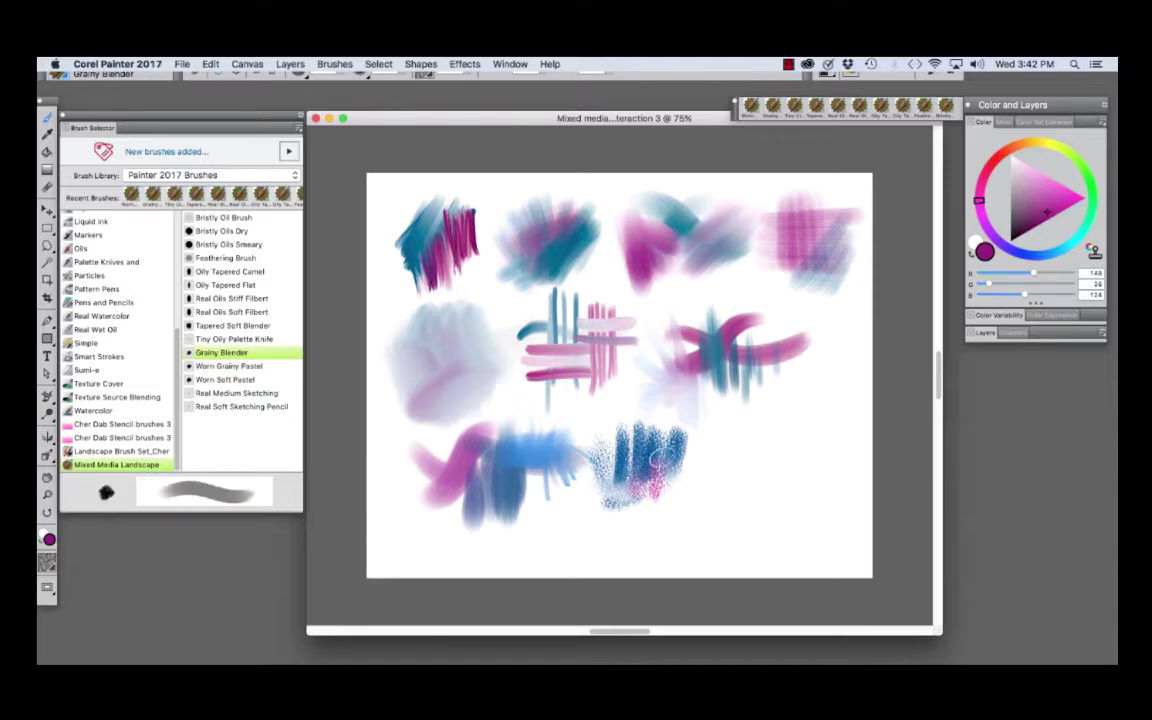
pyautogui.moveTo(659, 460); pyautogui.dragTo(675, 485)
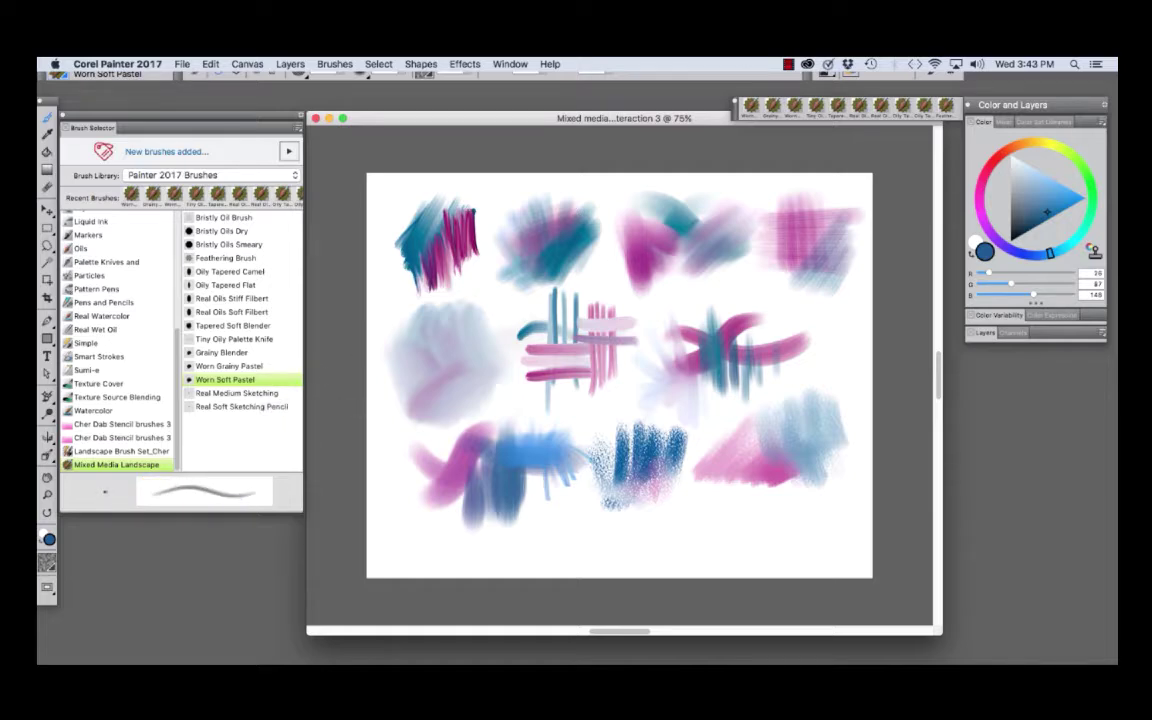
# - Sketch a rectangle with an oval inside and zigzag hatching beside it below the third row, using Real Medium Sketching in mid gray
pyautogui.click(1011, 202)
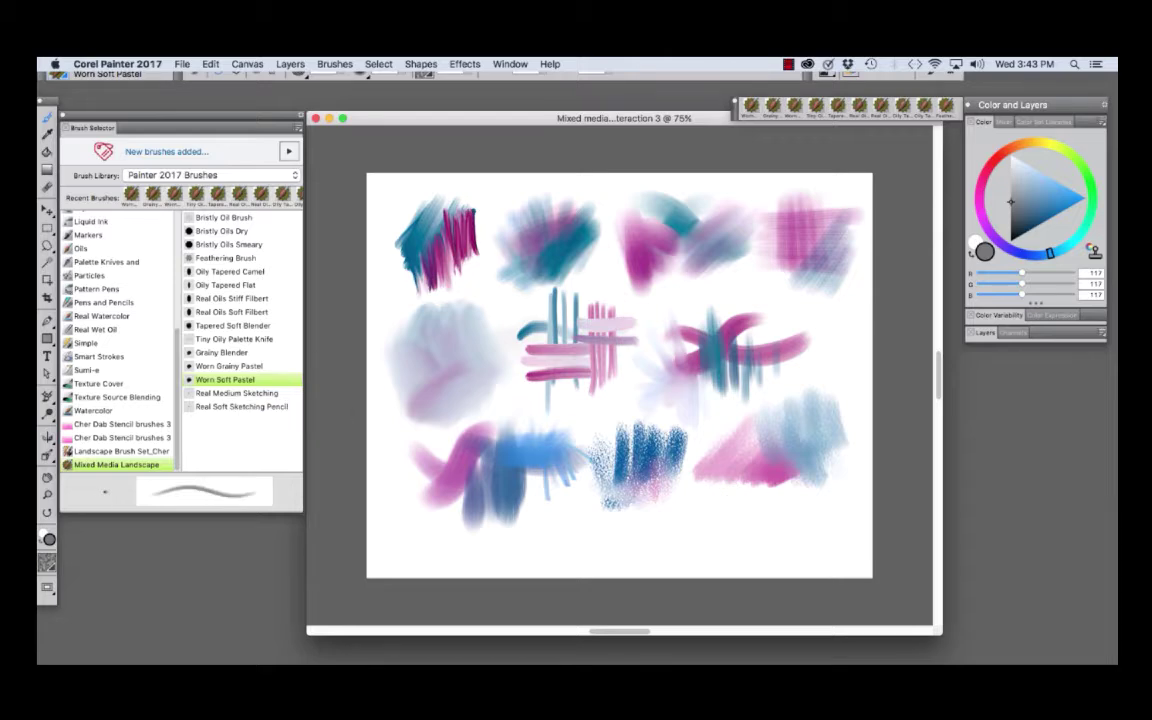
pyautogui.click(237, 393)
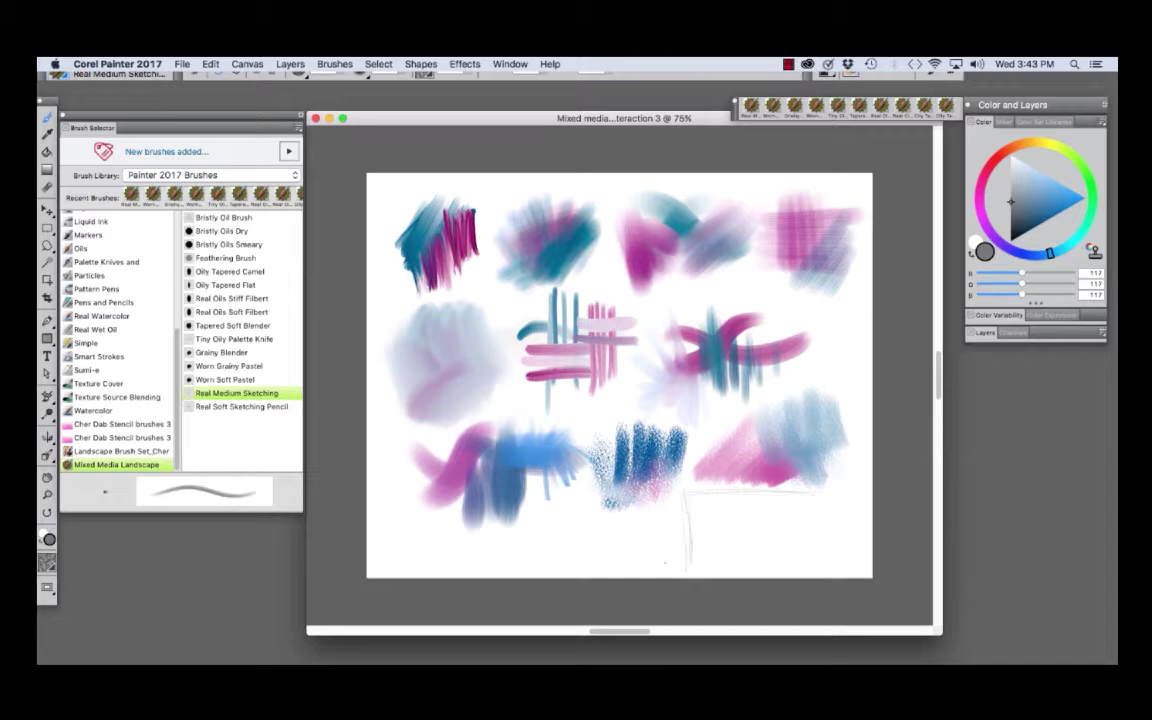
pyautogui.moveTo(762, 558); pyautogui.dragTo(844, 563)
pyautogui.moveTo(683, 521)
pyautogui.mouseDown()
pyautogui.moveTo(669, 569)
pyautogui.moveTo(654, 526)
pyautogui.moveTo(641, 551)
pyautogui.moveTo(620, 518)
pyautogui.moveTo(583, 537)
pyautogui.moveTo(595, 553)
pyautogui.moveTo(644, 572)
pyautogui.mouseUp()
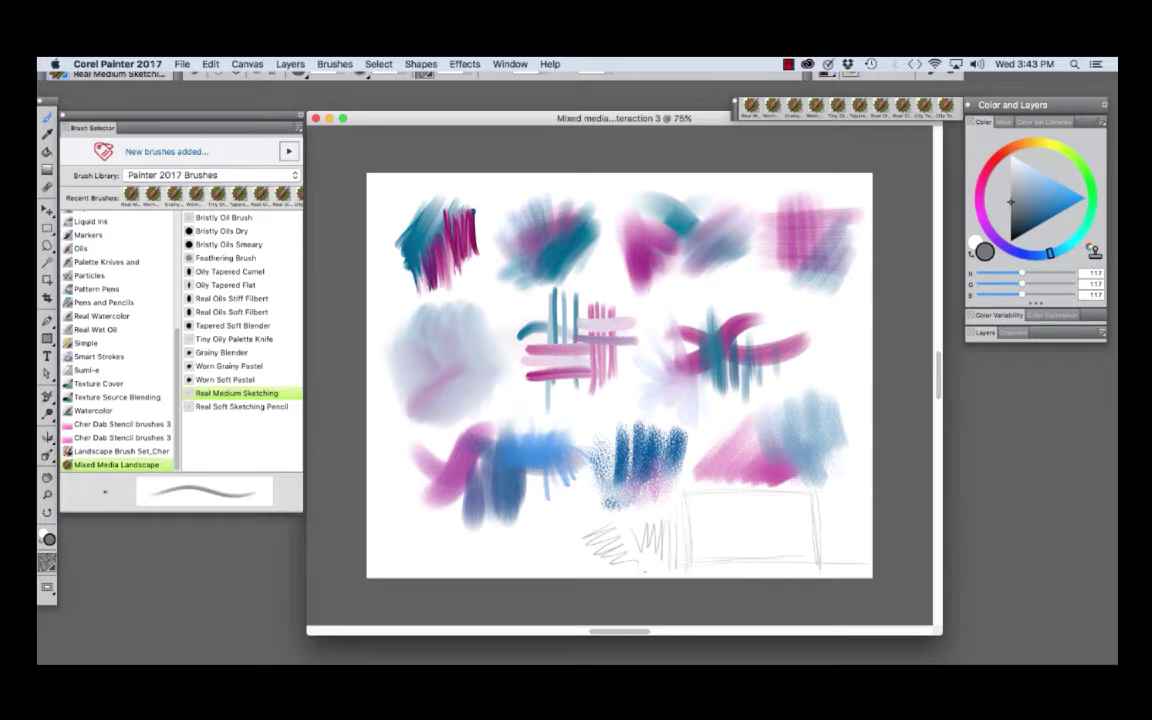
pyautogui.moveTo(718, 508)
pyautogui.mouseDown()
pyautogui.moveTo(723, 556)
pyautogui.moveTo(720, 532)
pyautogui.moveTo(808, 528)
pyautogui.mouseUp()
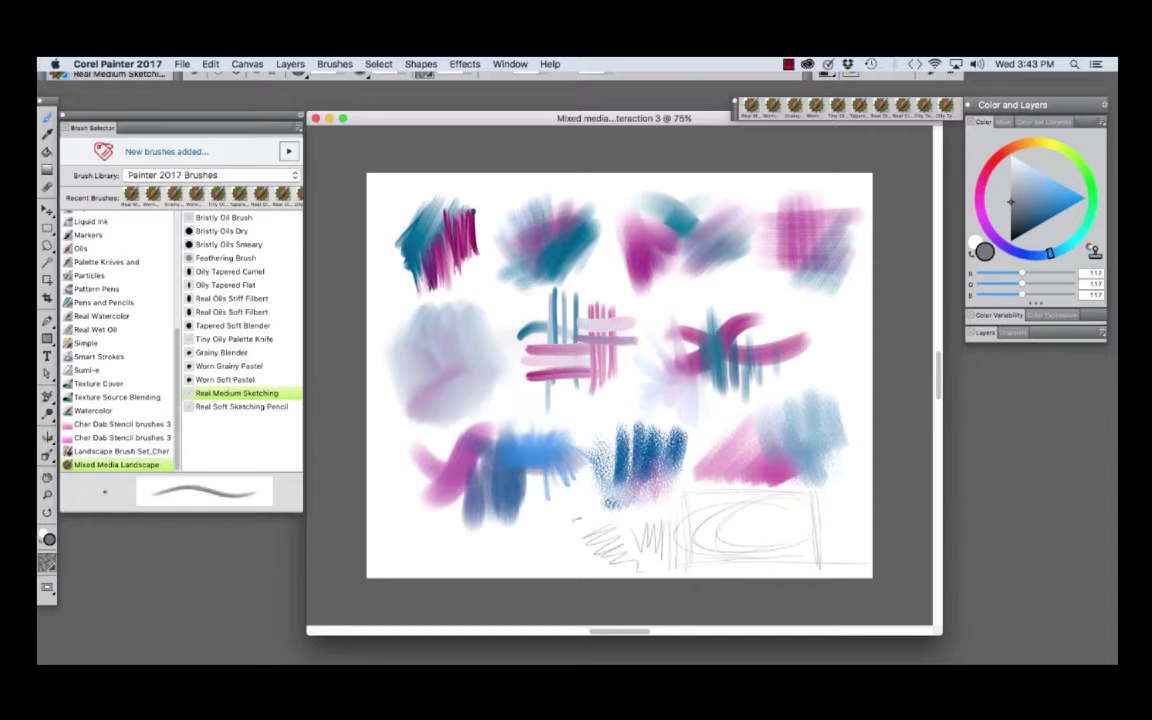
pyautogui.moveTo(573, 557)
pyautogui.mouseDown()
pyautogui.moveTo(574, 524)
pyautogui.moveTo(562, 540)
pyautogui.moveTo(506, 538)
pyautogui.mouseUp()
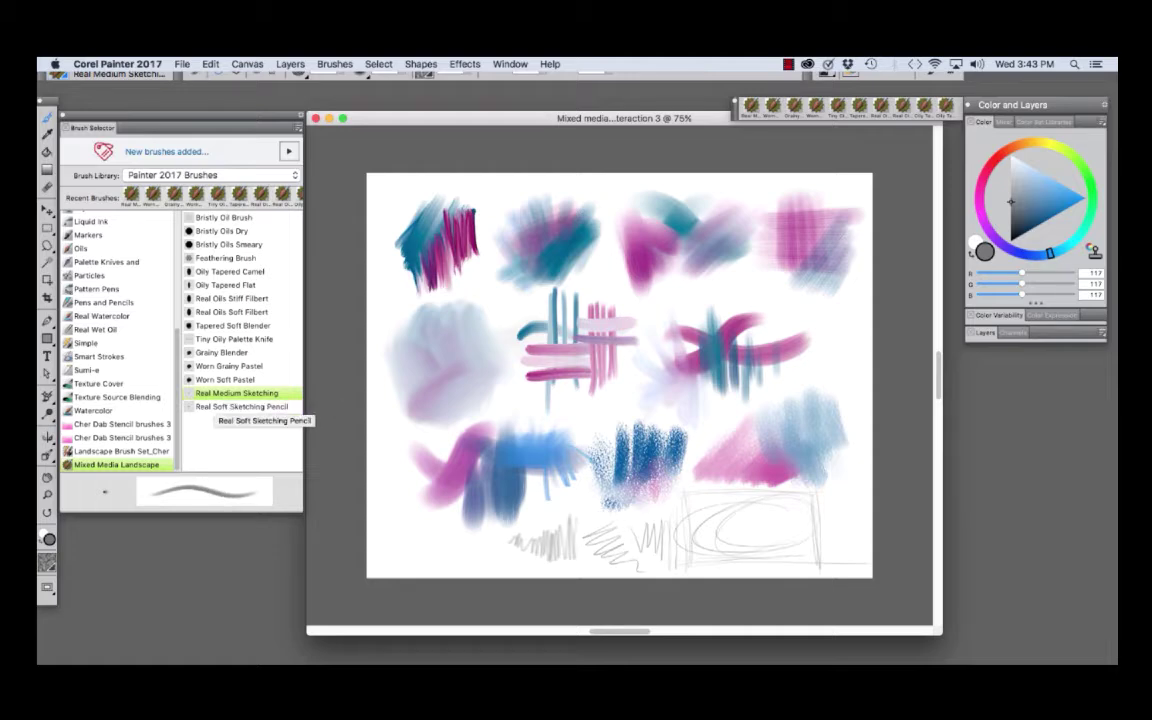
# - Shade a dense gray patch inside the sketched rectangle and draw two vertical zigzags beside it with the Real Soft Sketching Pencil
pyautogui.click(230, 406)
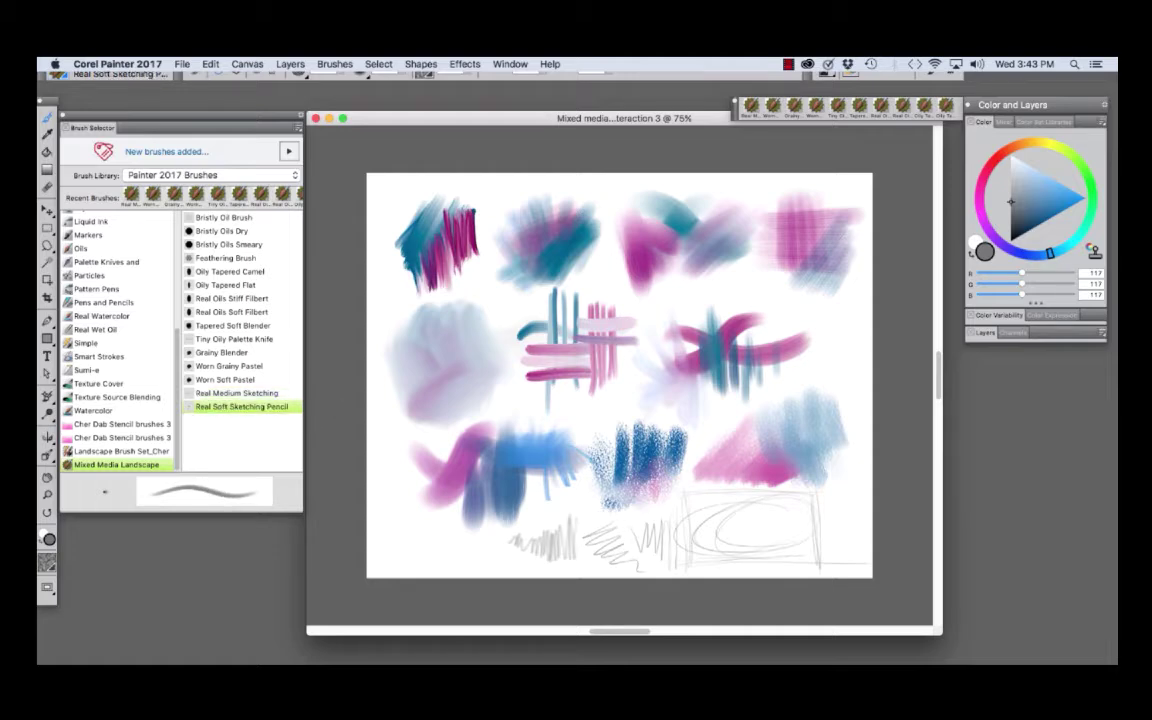
pyautogui.moveTo(715, 500)
pyautogui.mouseDown()
pyautogui.moveTo(700, 545)
pyautogui.moveTo(720, 530)
pyautogui.moveTo(755, 555)
pyautogui.mouseUp()
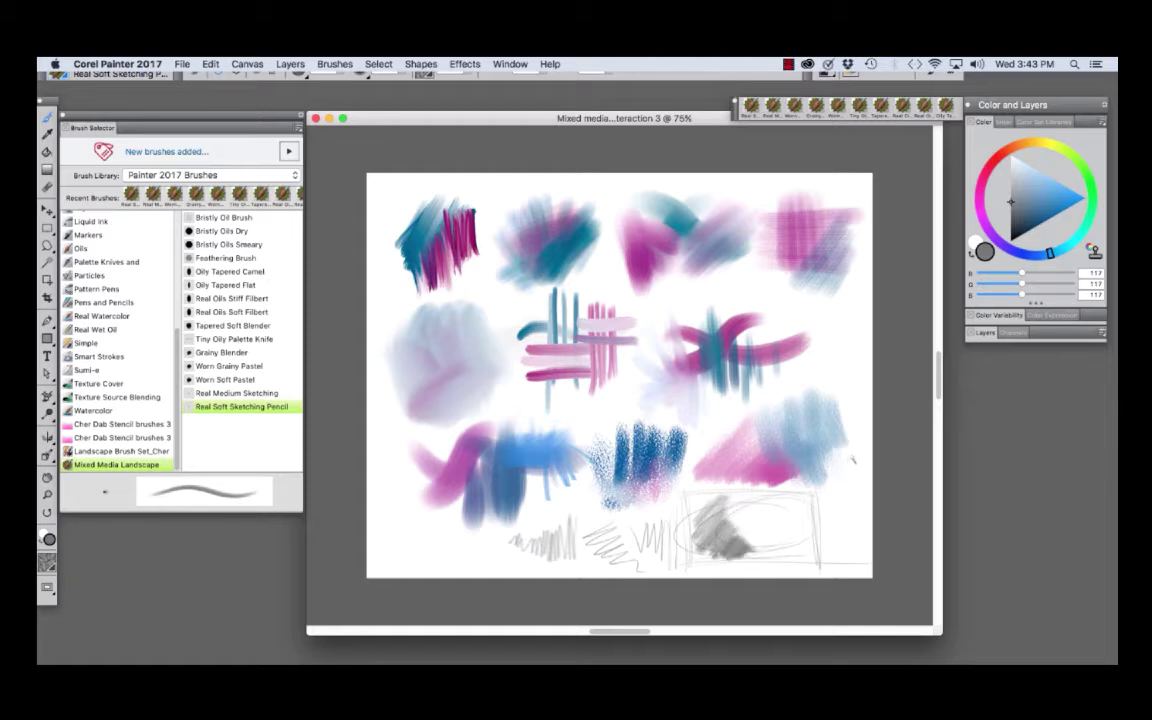
pyautogui.moveTo(852, 459); pyautogui.dragTo(848, 560)
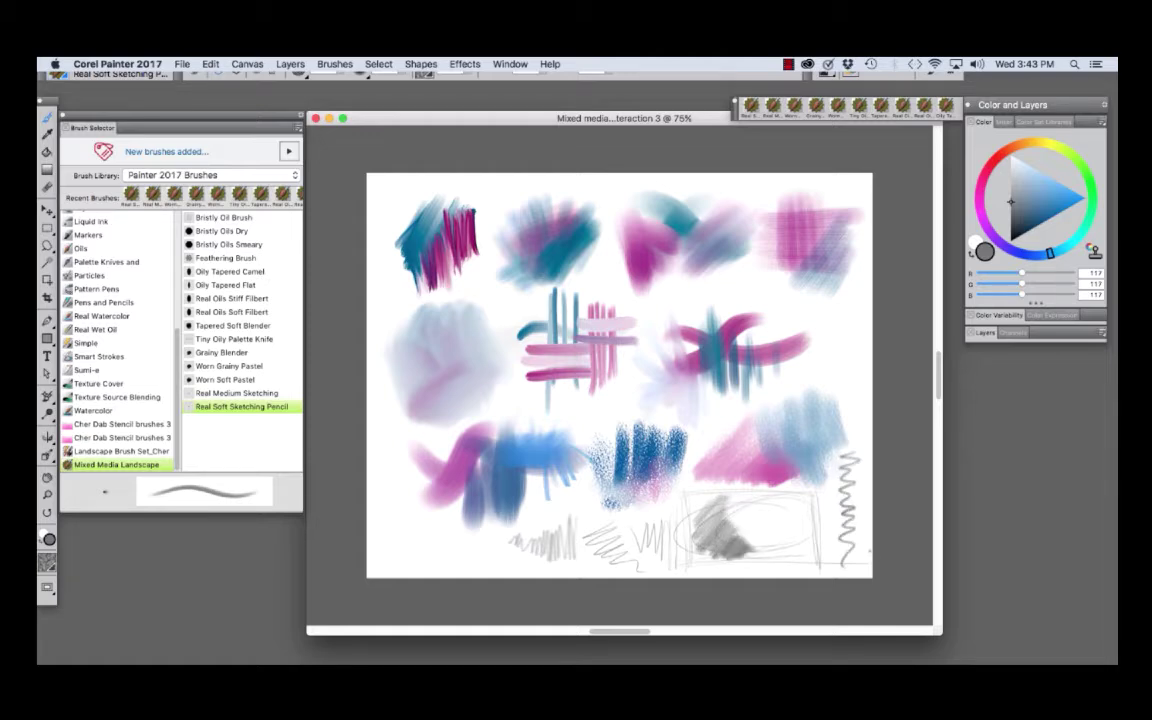
pyautogui.moveTo(838, 458); pyautogui.dragTo(832, 574)
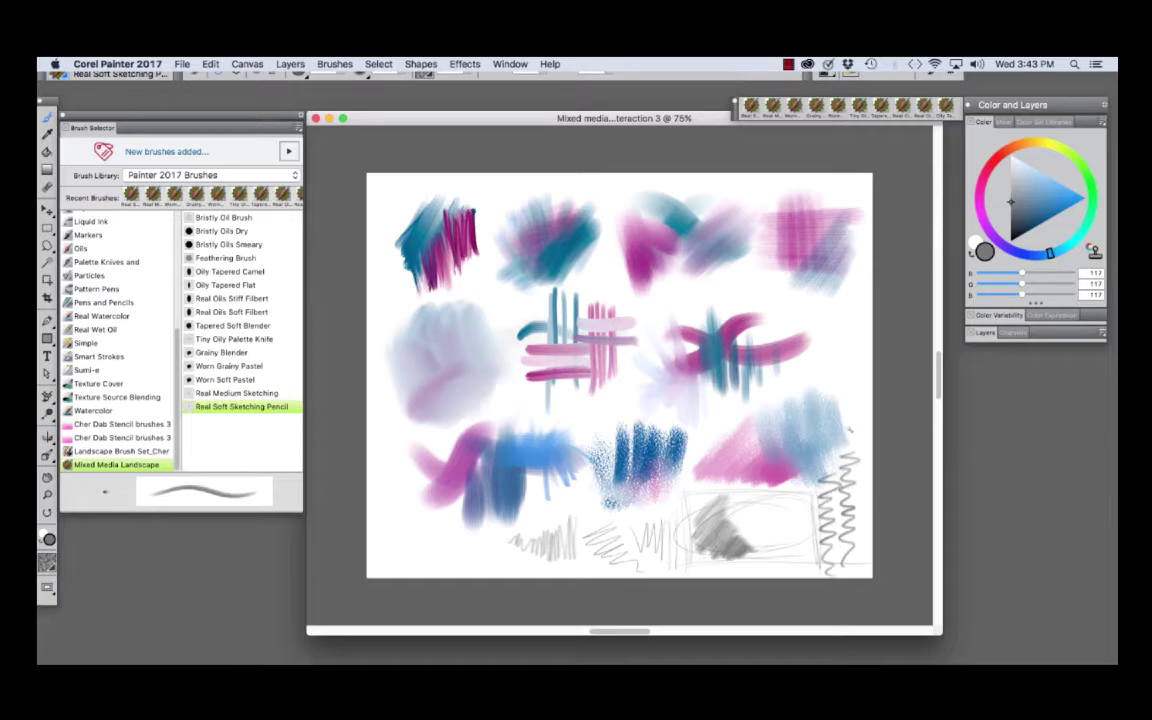